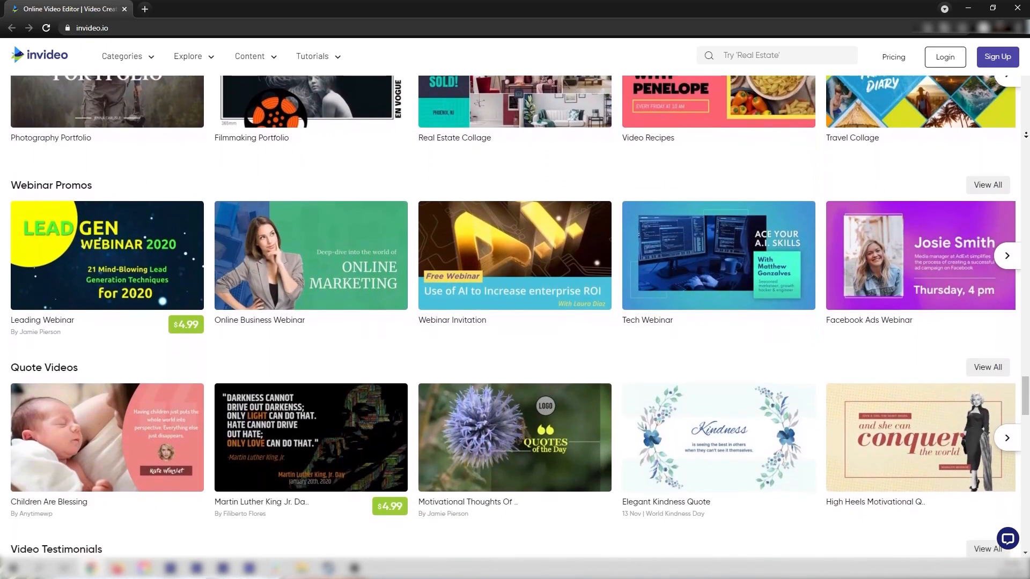
Browse the home page's template rows from Webinar Promos down to Greetings
scroll(1025, 135, down, 5)
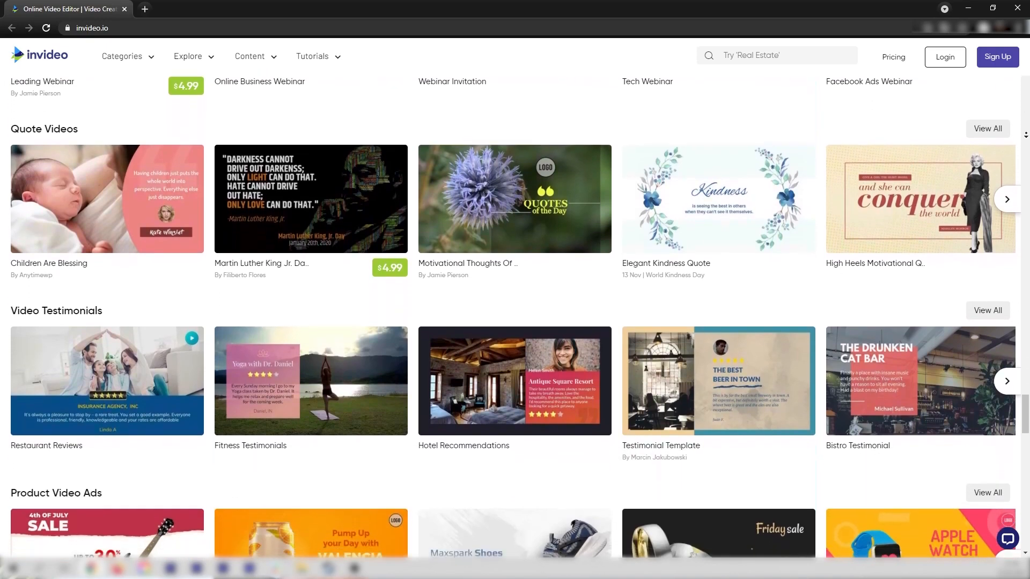
scroll(1025, 135, down, 5)
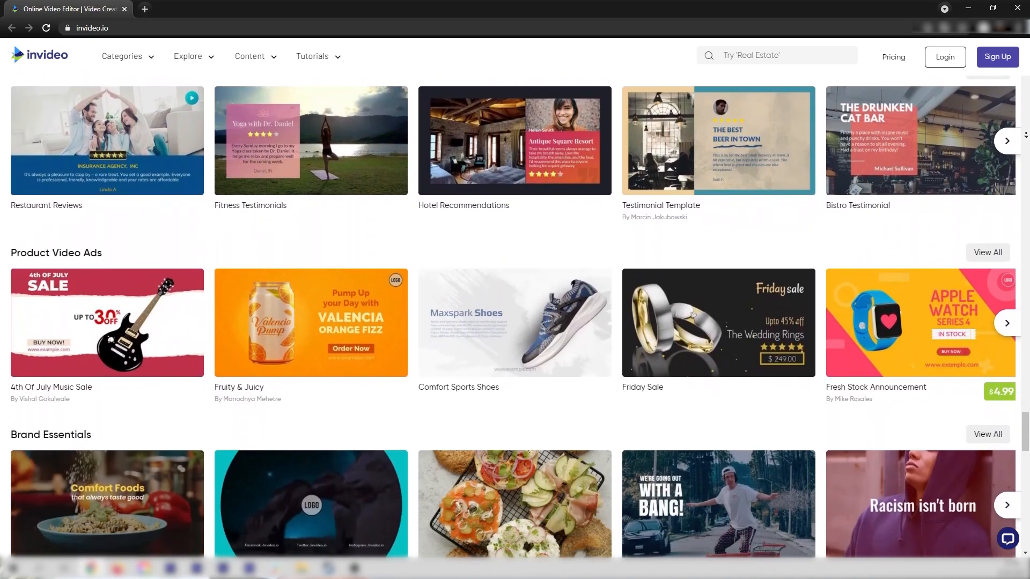
scroll(1025, 135, down, 5)
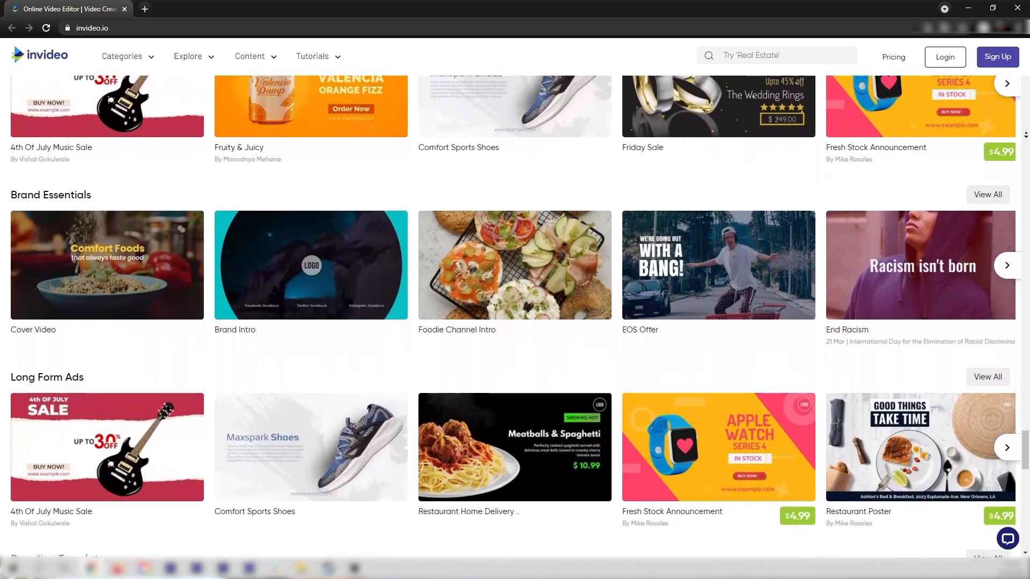
scroll(1026, 135, down, 5)
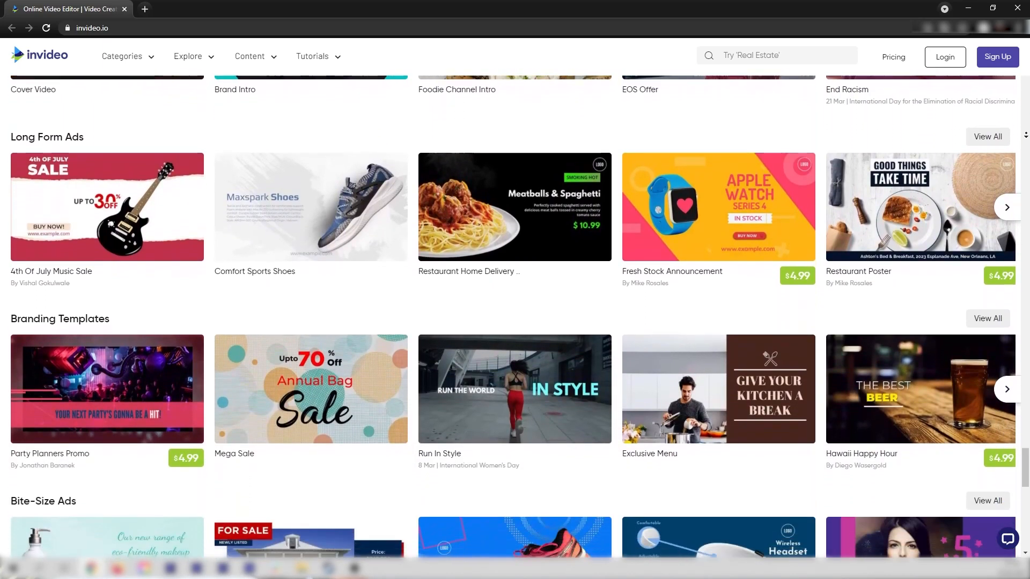
scroll(1025, 135, down, 5)
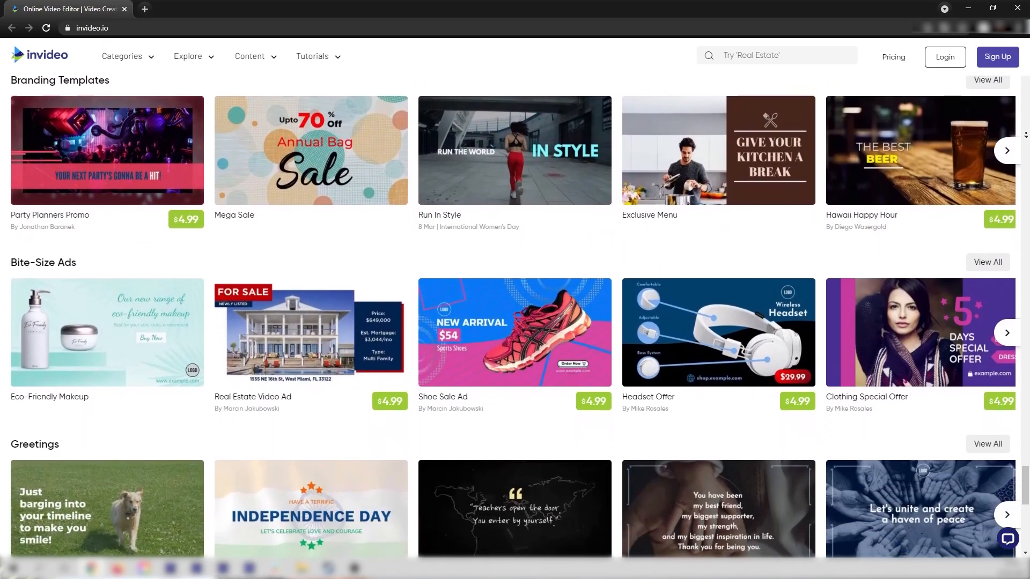
scroll(1026, 135, down, 1)
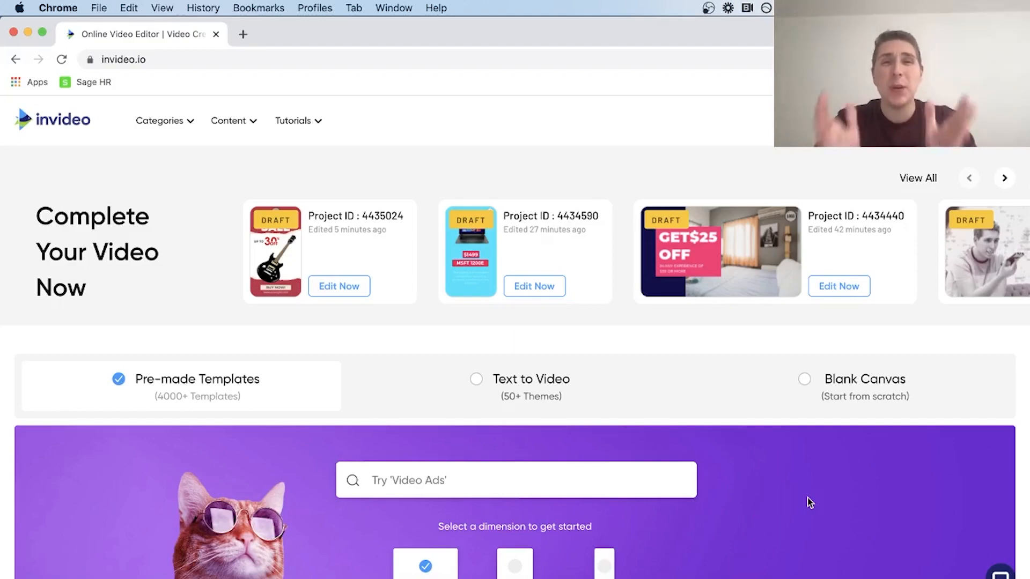
Look through the pre-made template rows on the signed-in home page, down to the Product Video Ads
scroll(806, 497, down, 2)
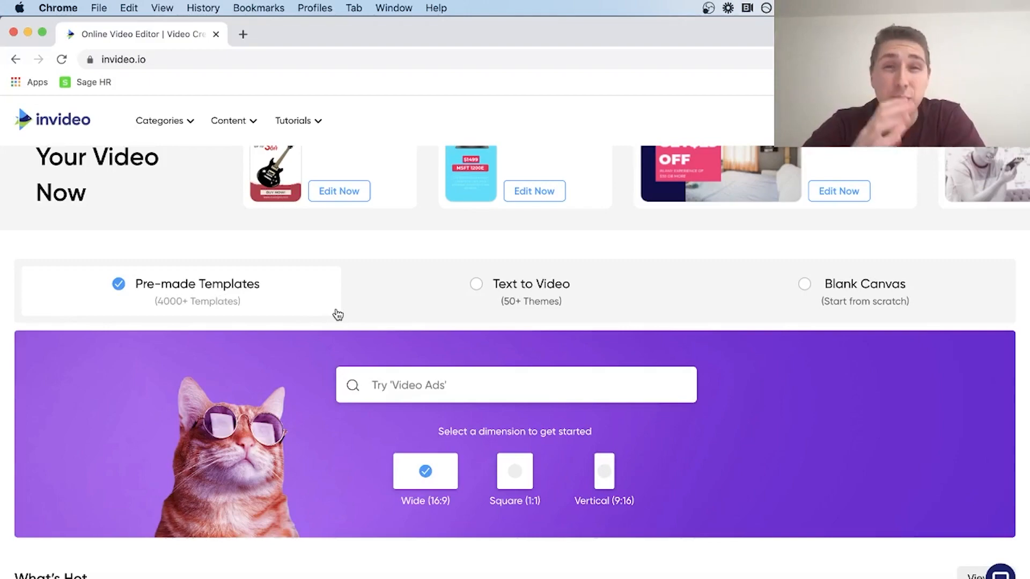
scroll(338, 315, down, 3)
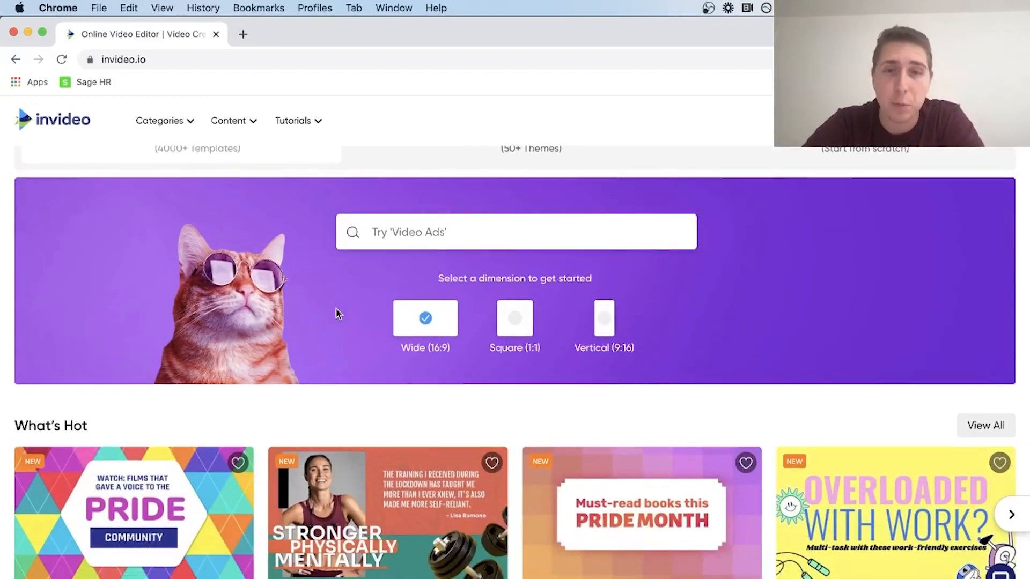
scroll(337, 315, down, 14)
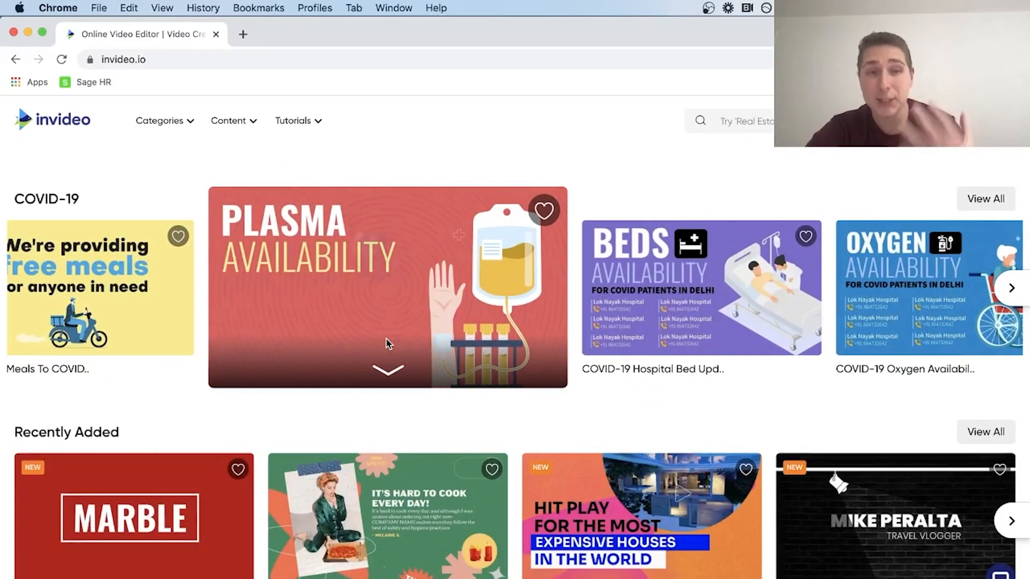
scroll(388, 344, down, 1)
scroll(388, 344, down, 7)
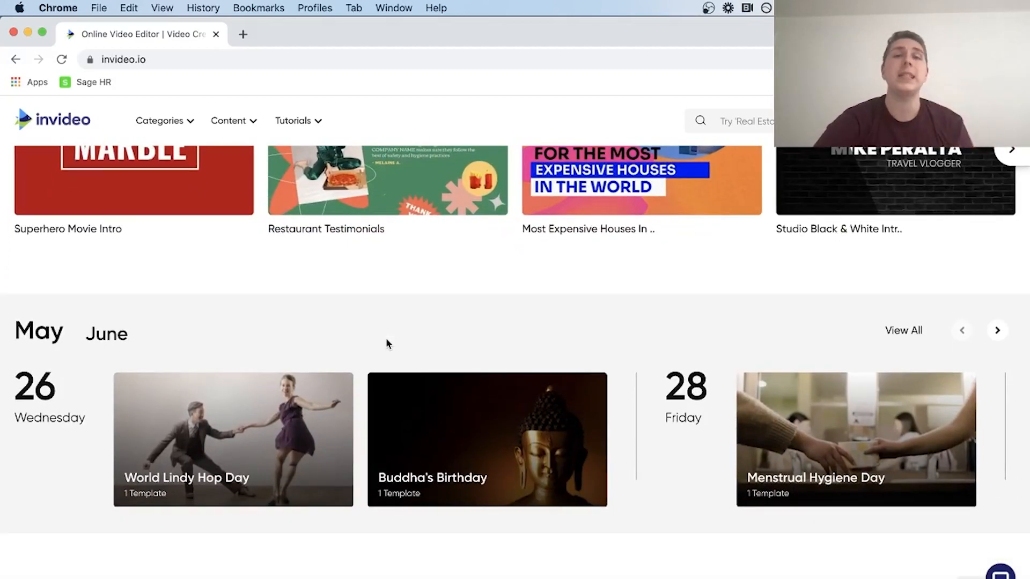
scroll(388, 344, down, 7)
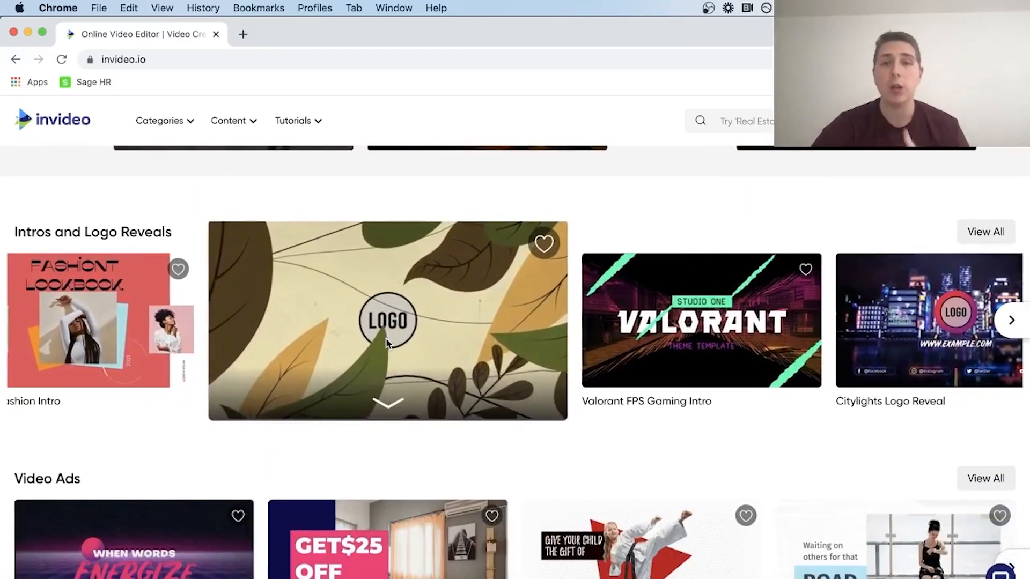
scroll(389, 343, down, 4)
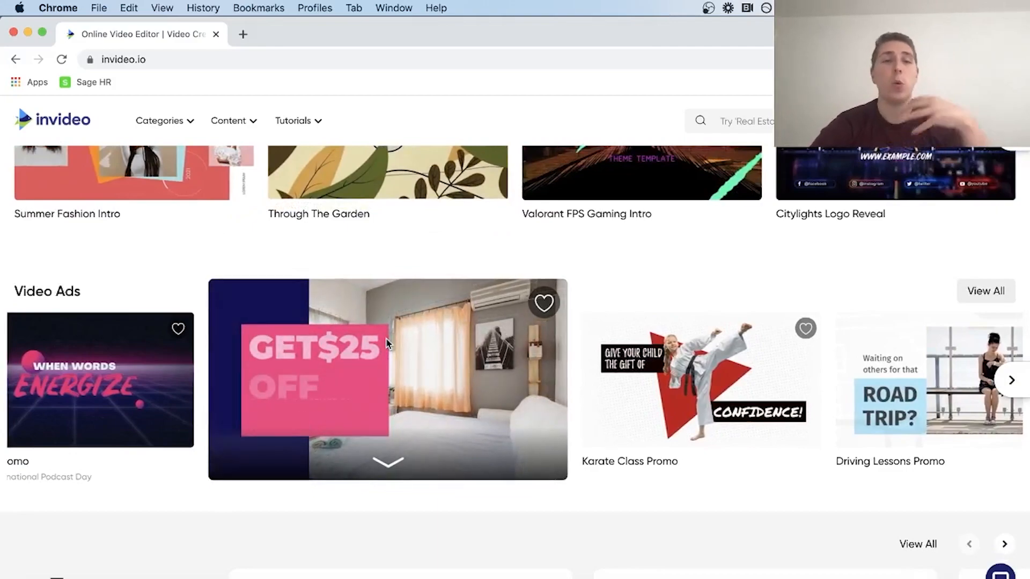
scroll(388, 344, down, 3)
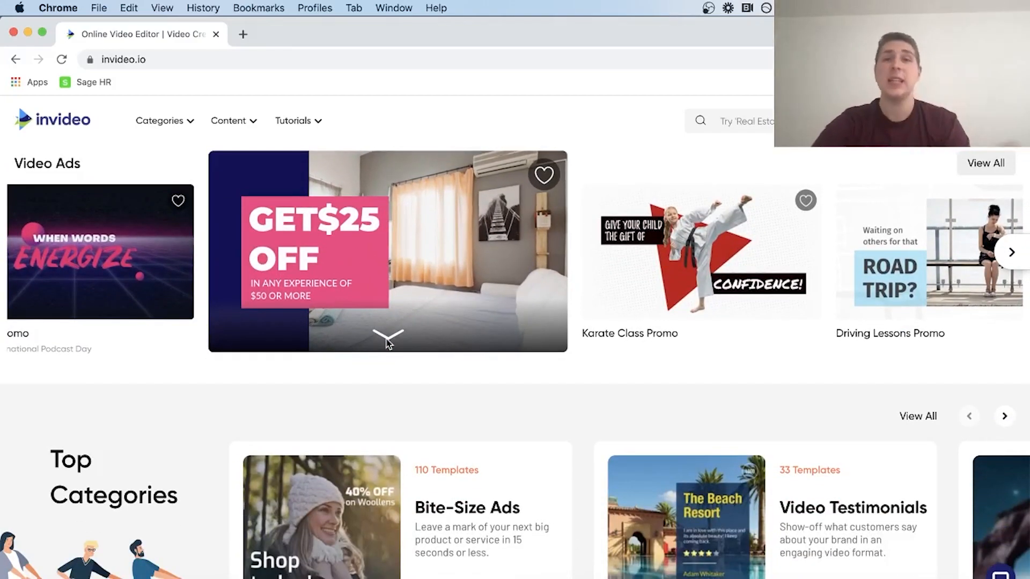
scroll(389, 344, down, 7)
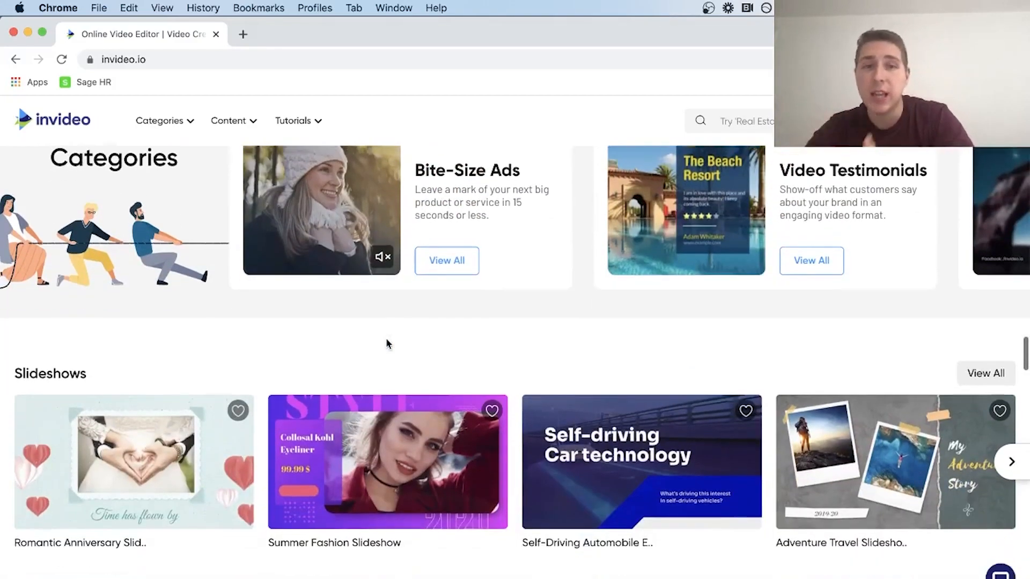
scroll(388, 344, down, 11)
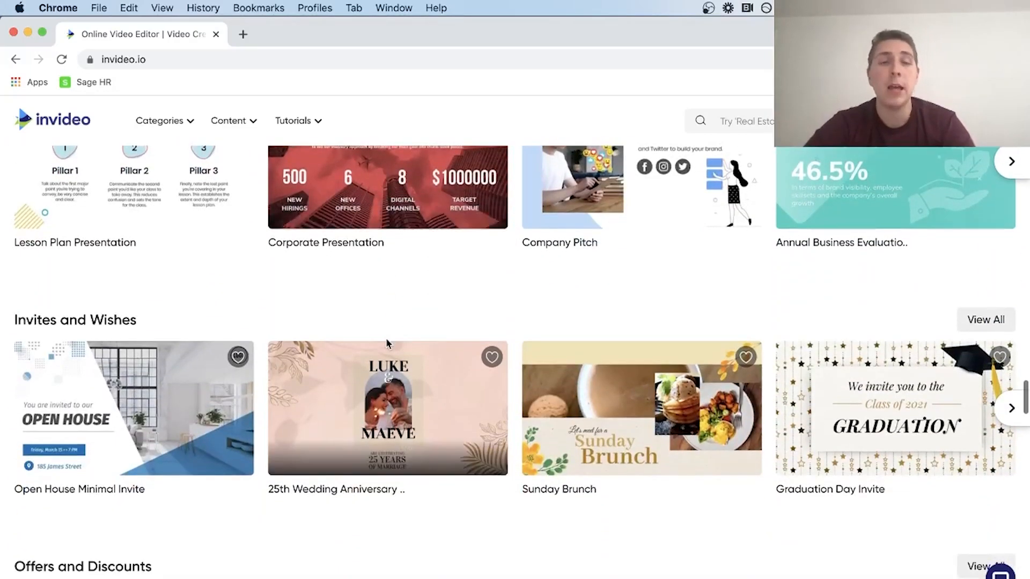
scroll(388, 344, down, 3)
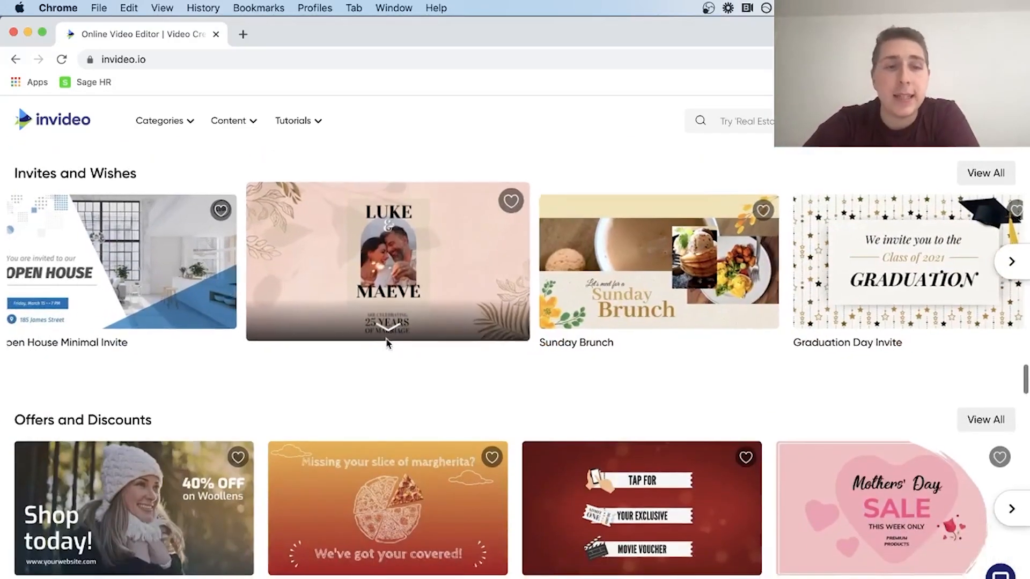
scroll(386, 341, down, 18)
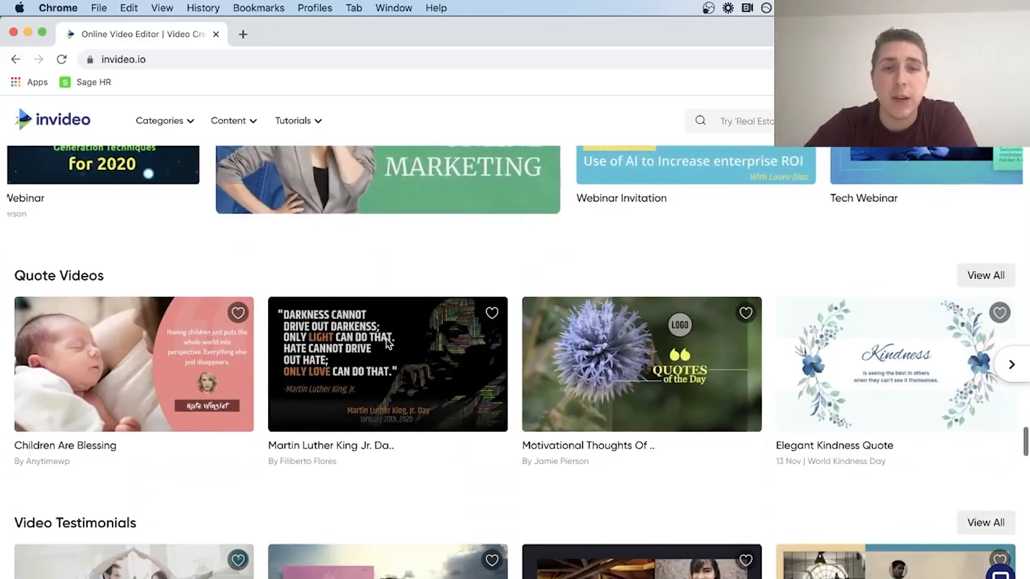
scroll(388, 344, down, 10)
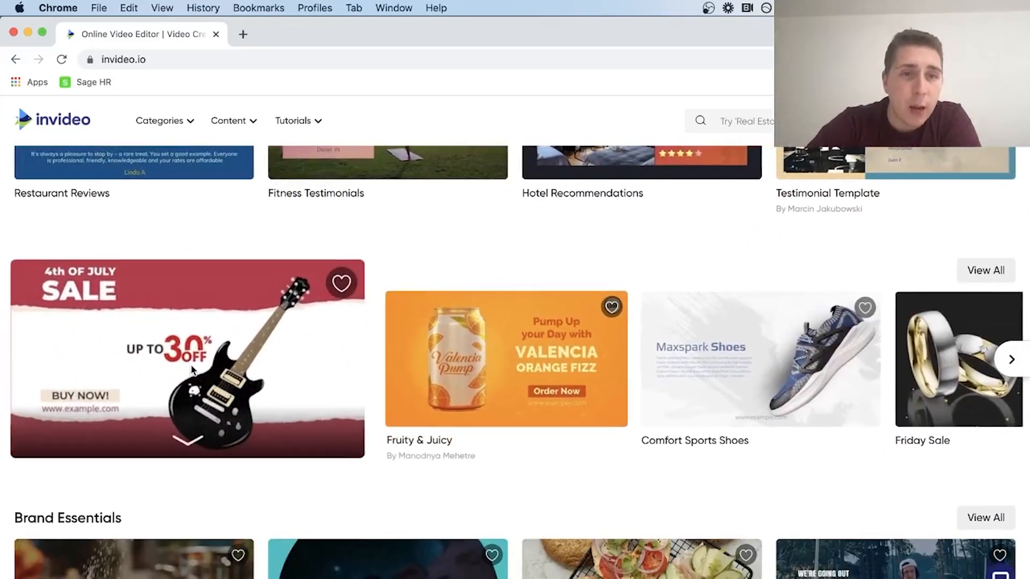
Create a project from the 4th of July Music Sale template in the vertical 9:16 format
click(199, 365)
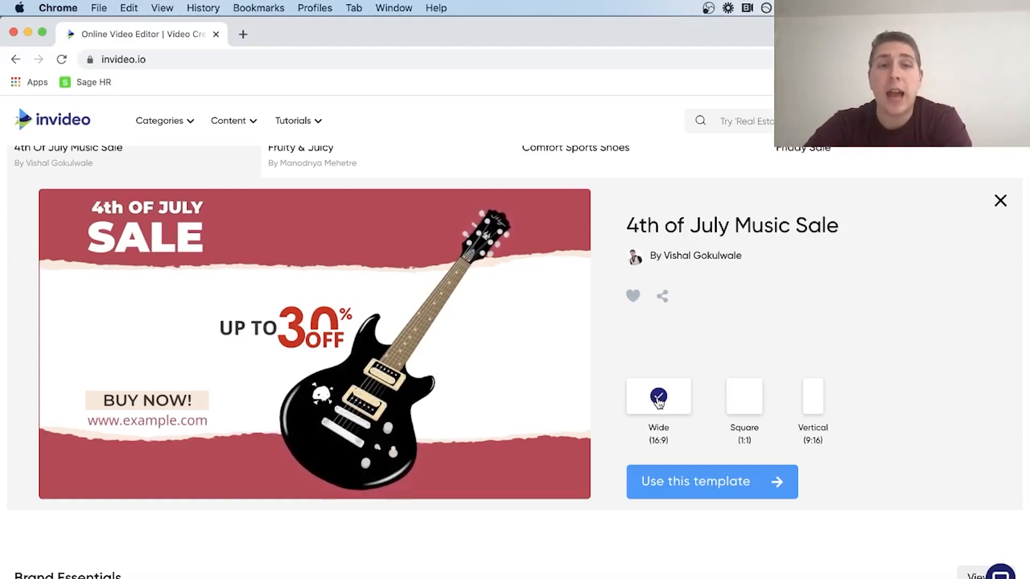
click(728, 395)
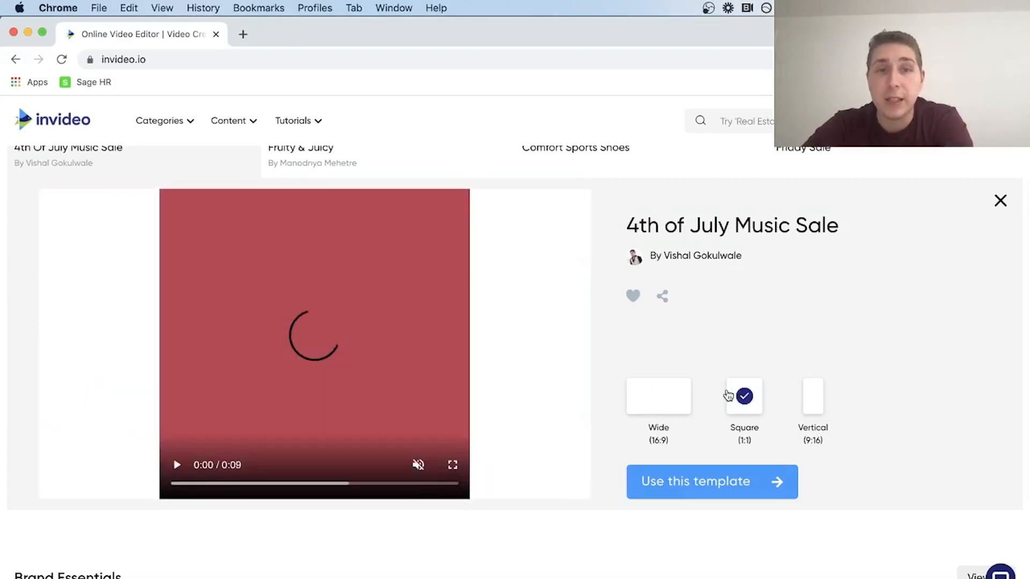
click(814, 398)
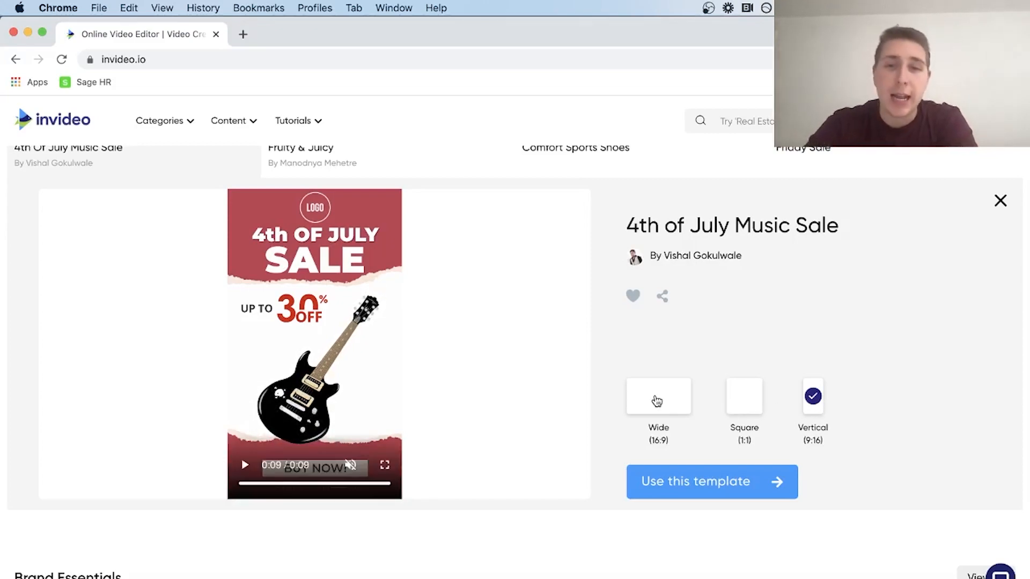
click(696, 480)
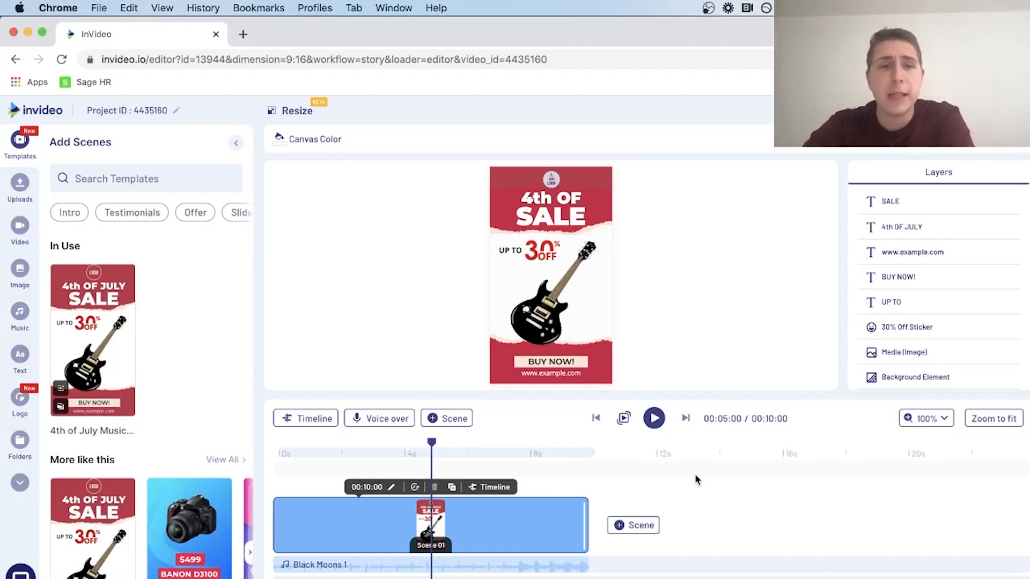
Show the music library and preview the opening seconds of the scene from near its start
click(362, 421)
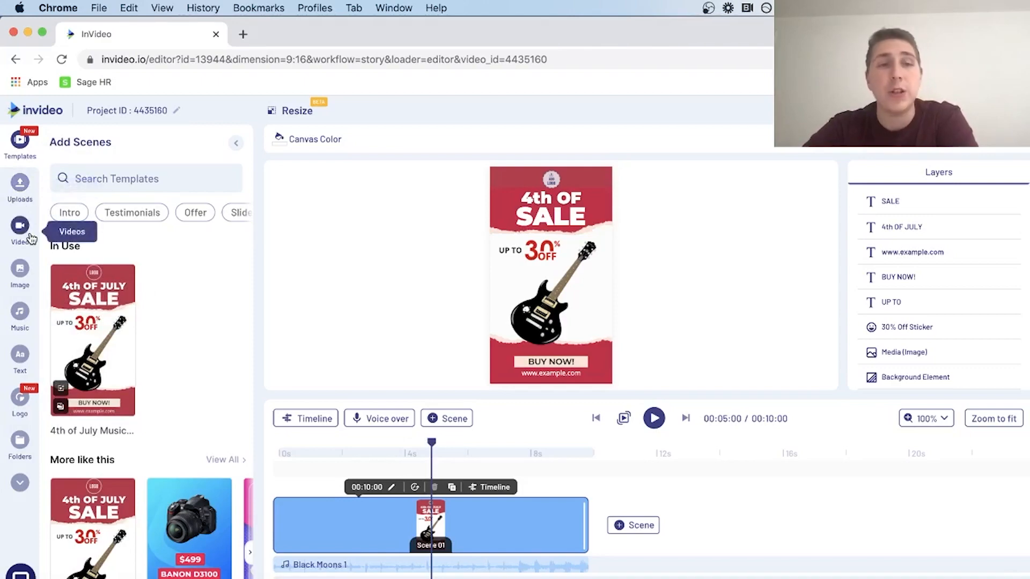
click(20, 310)
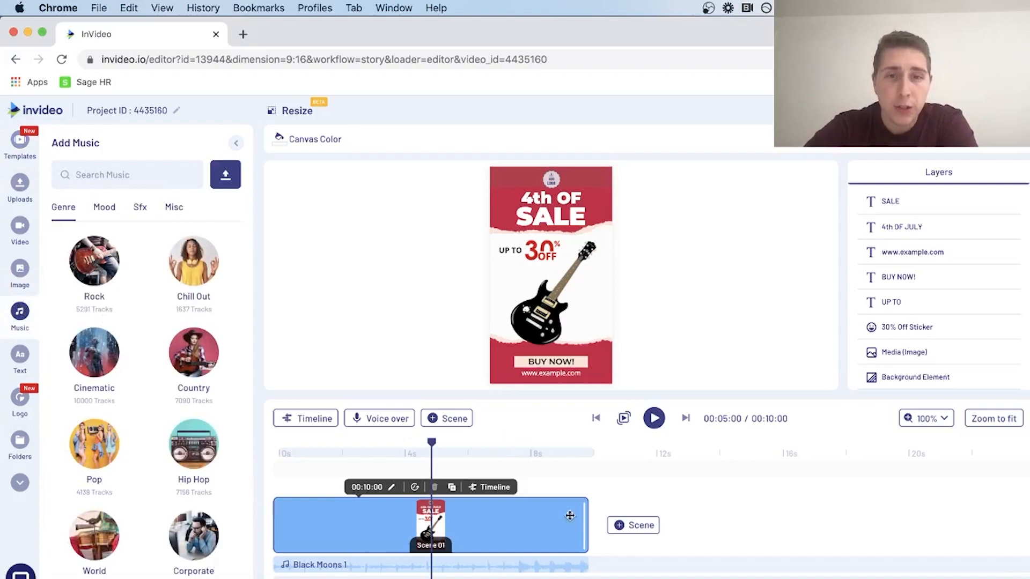
click(288, 455)
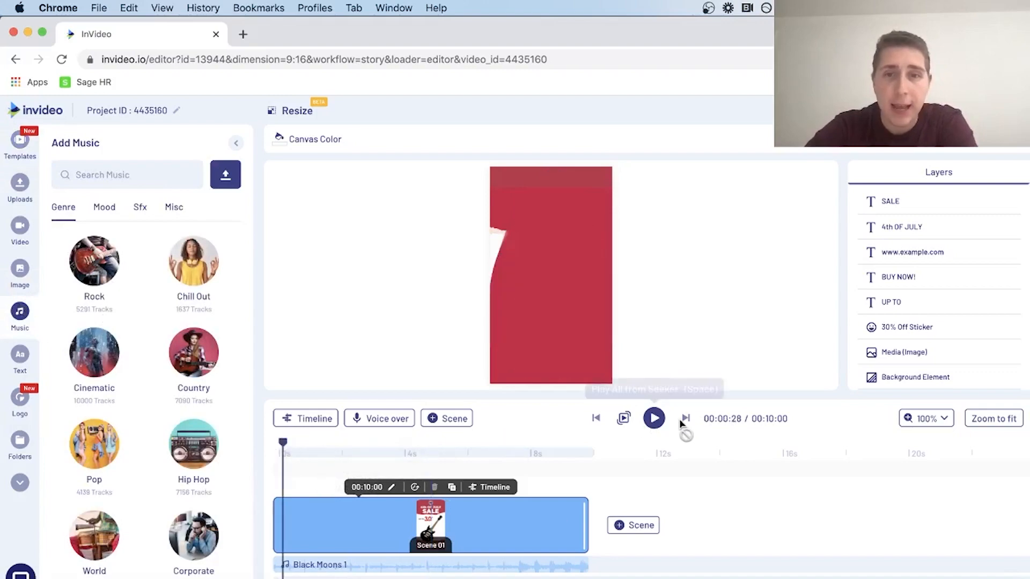
click(654, 419)
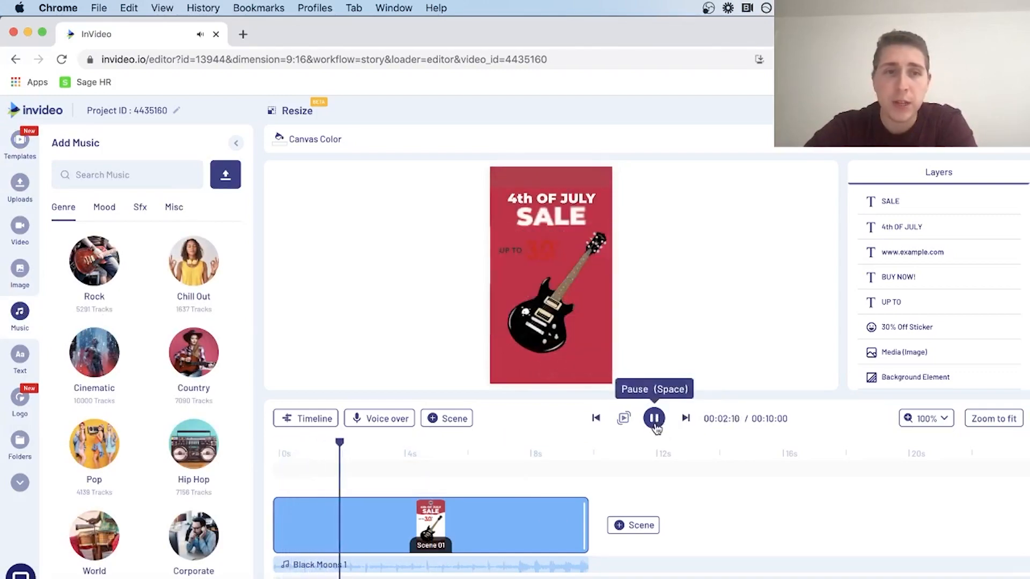
click(654, 418)
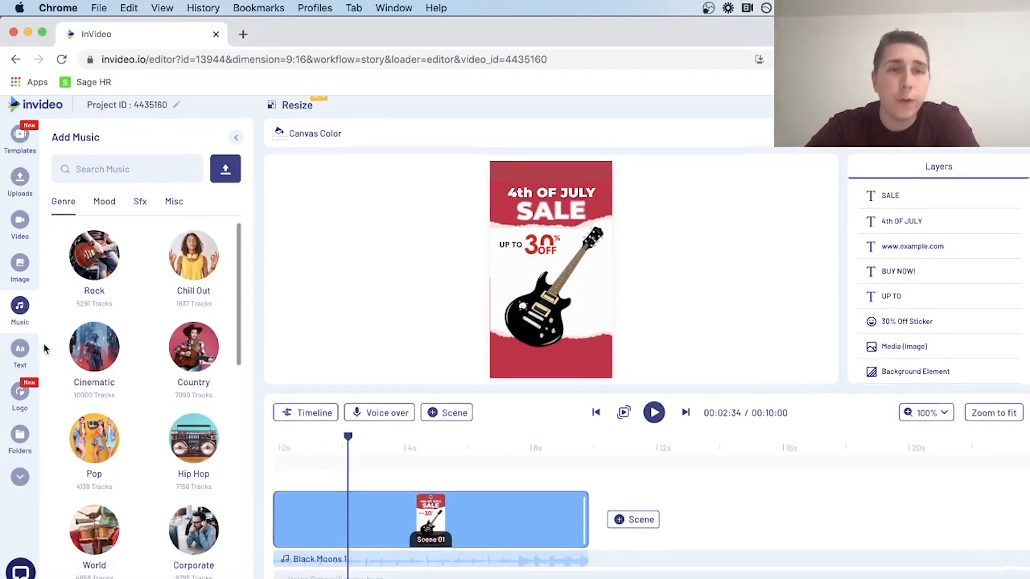
Examine the available text styles, location boxes and speech bubbles in the text library
click(22, 356)
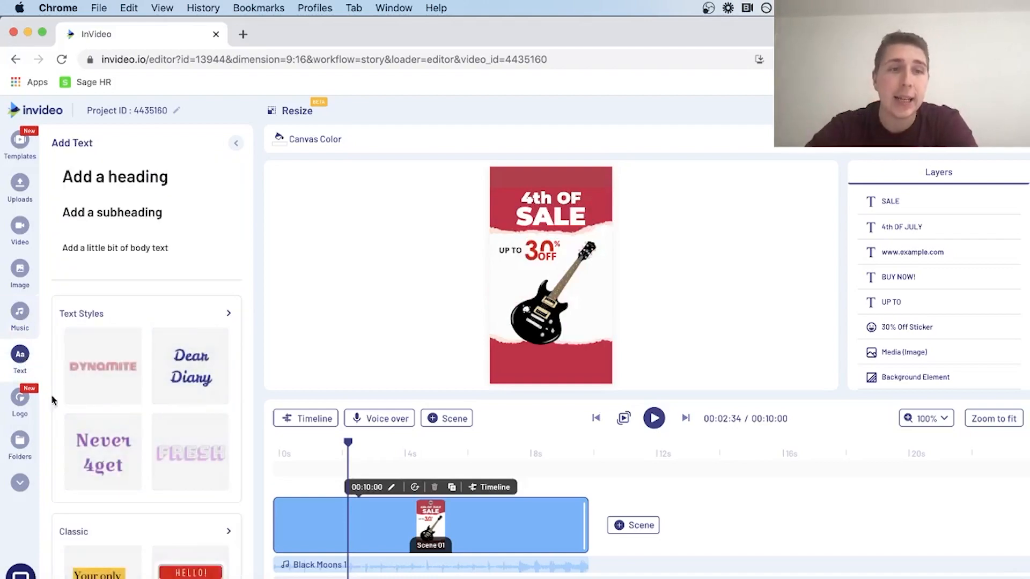
scroll(137, 410, down, 15)
scroll(136, 410, down, 12)
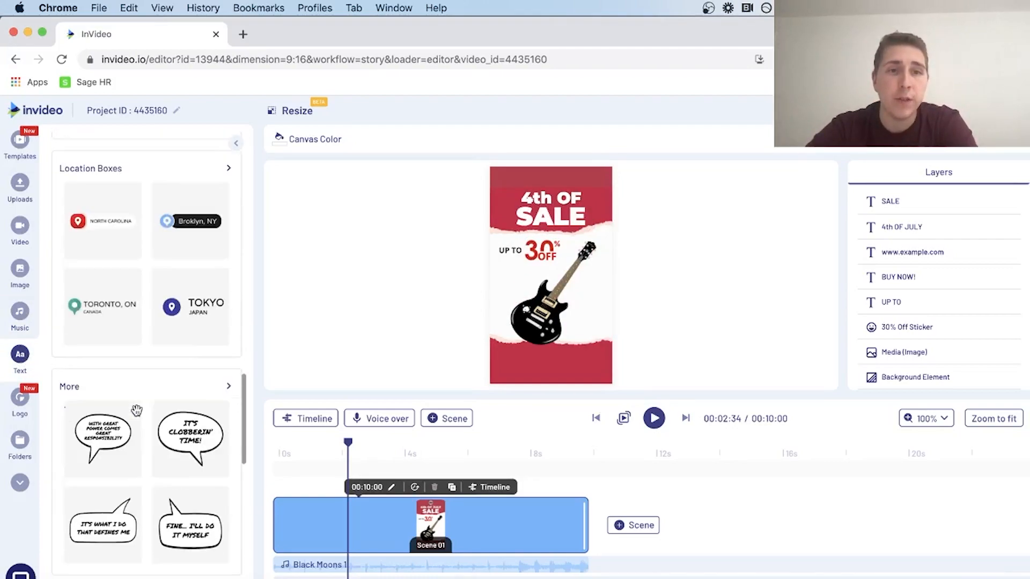
View the logo library, dismissing its introductory message, and the stock image library
click(21, 400)
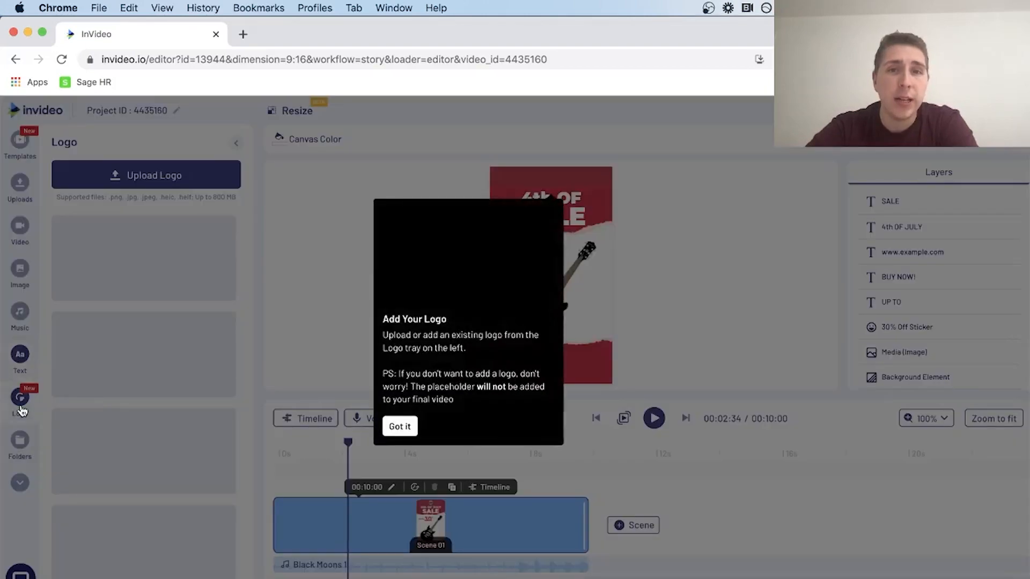
click(409, 429)
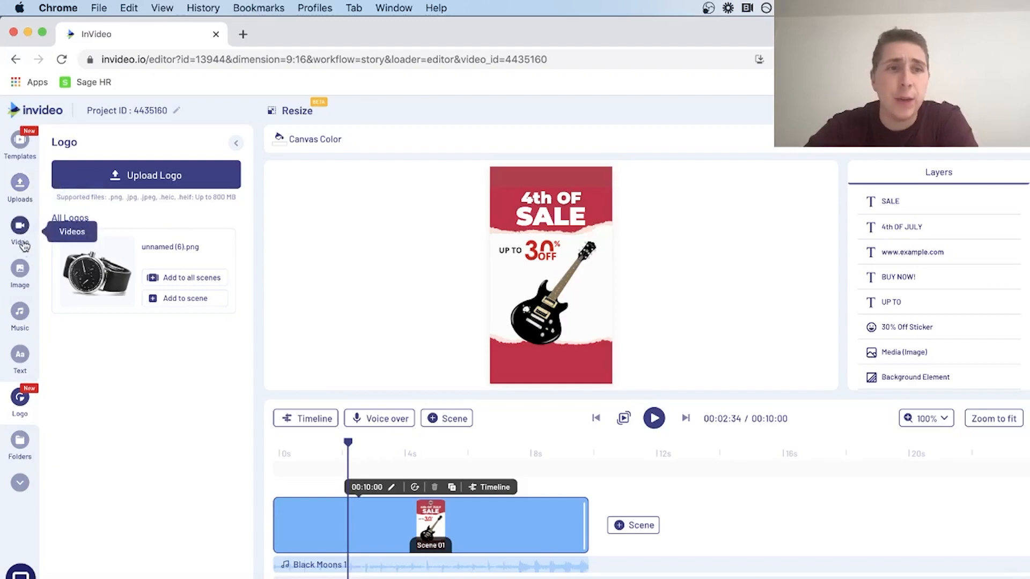
click(19, 270)
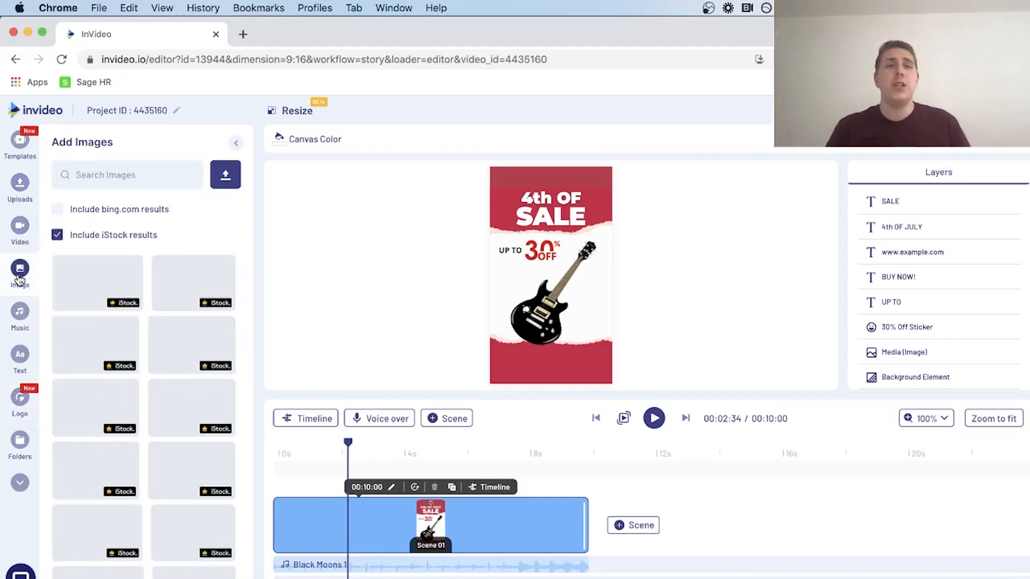
Replace the guitar with the uploaded watch picture unnamed (6).png and show the scene at about 5.3 seconds
click(21, 196)
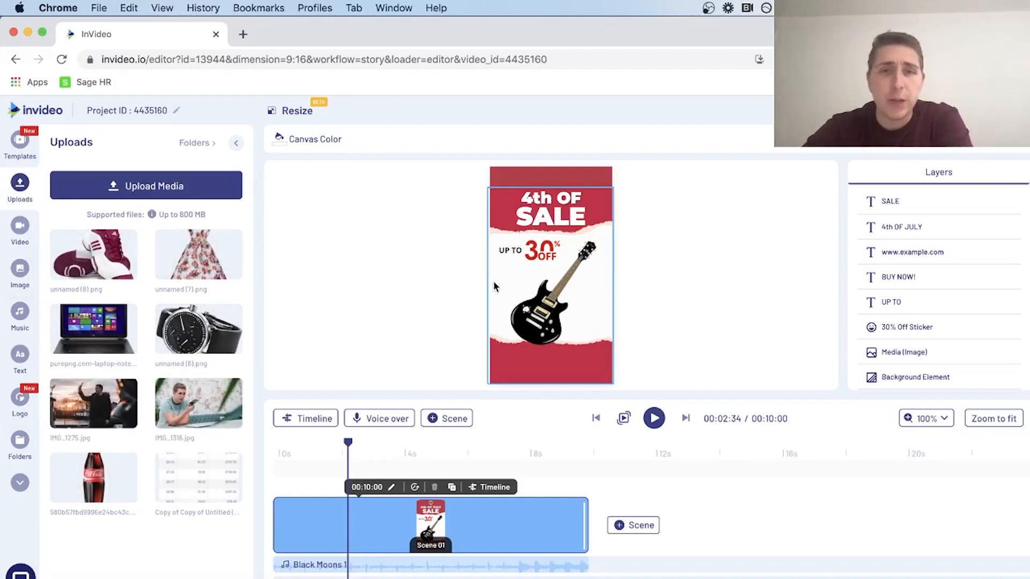
click(555, 317)
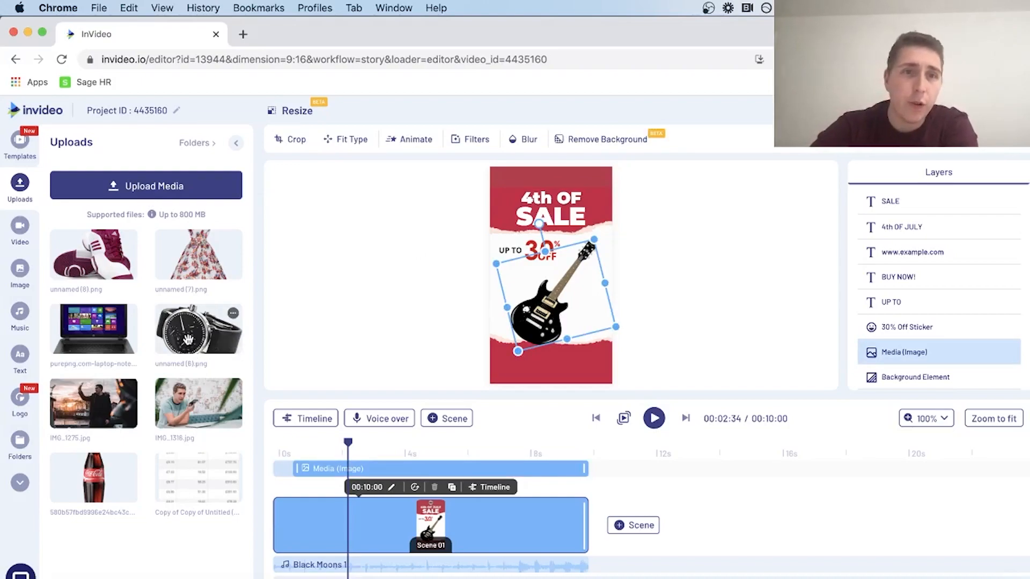
drag(188, 339, 531, 333)
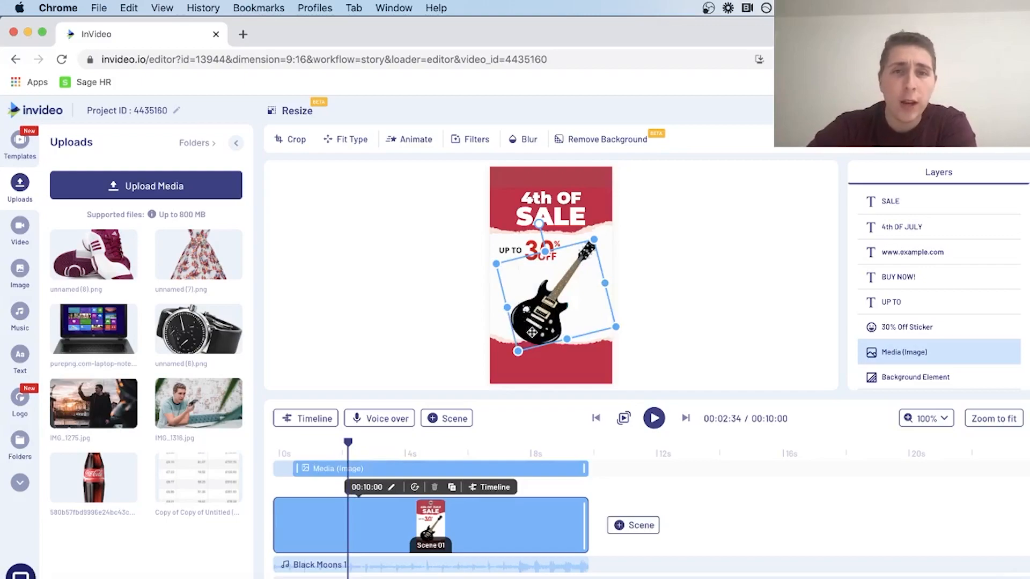
drag(226, 328, 531, 302)
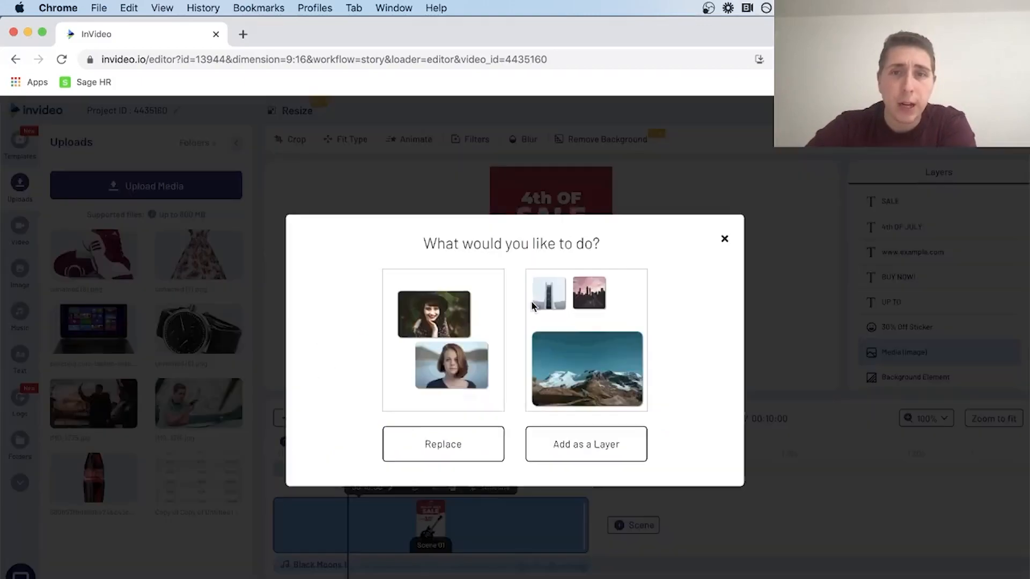
click(443, 445)
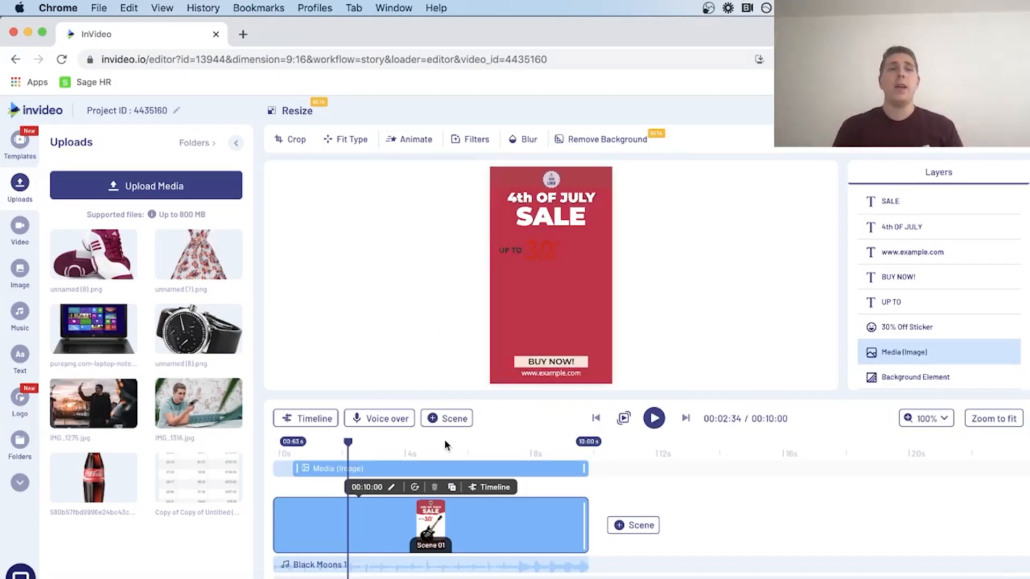
click(444, 442)
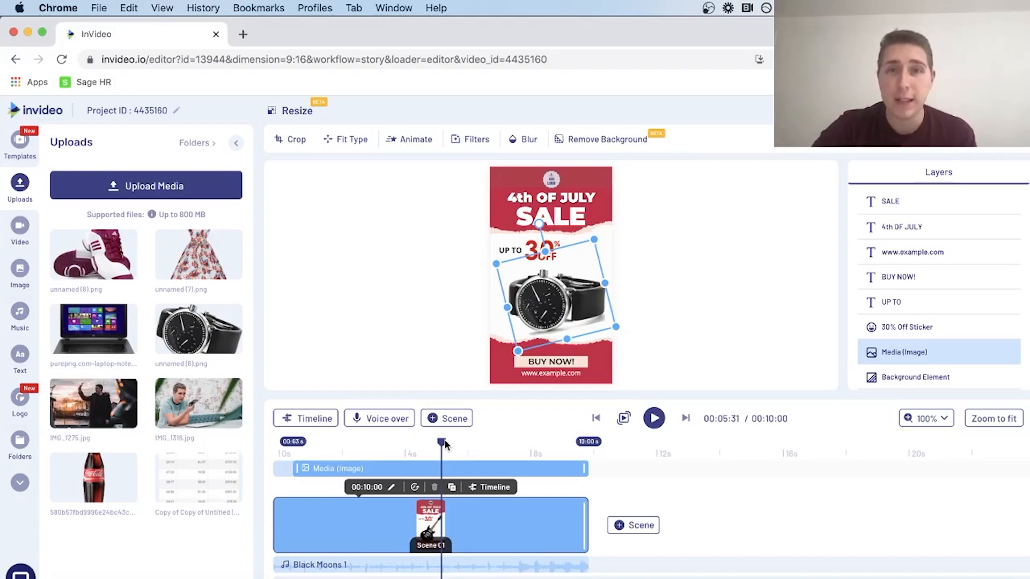
click(661, 302)
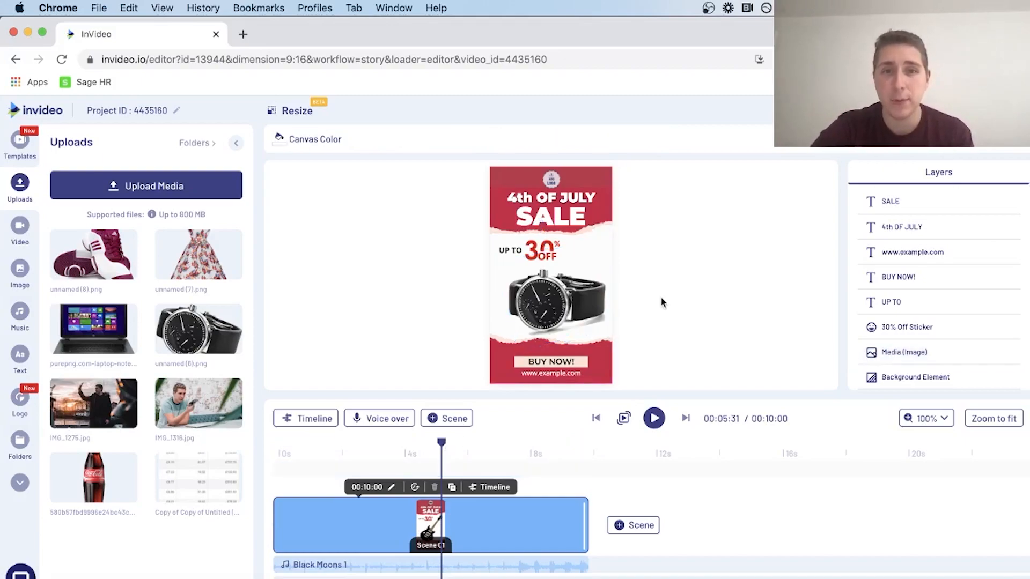
Change the "4th OF JULY" heading text to "BLACK FRIDAY"
click(536, 200)
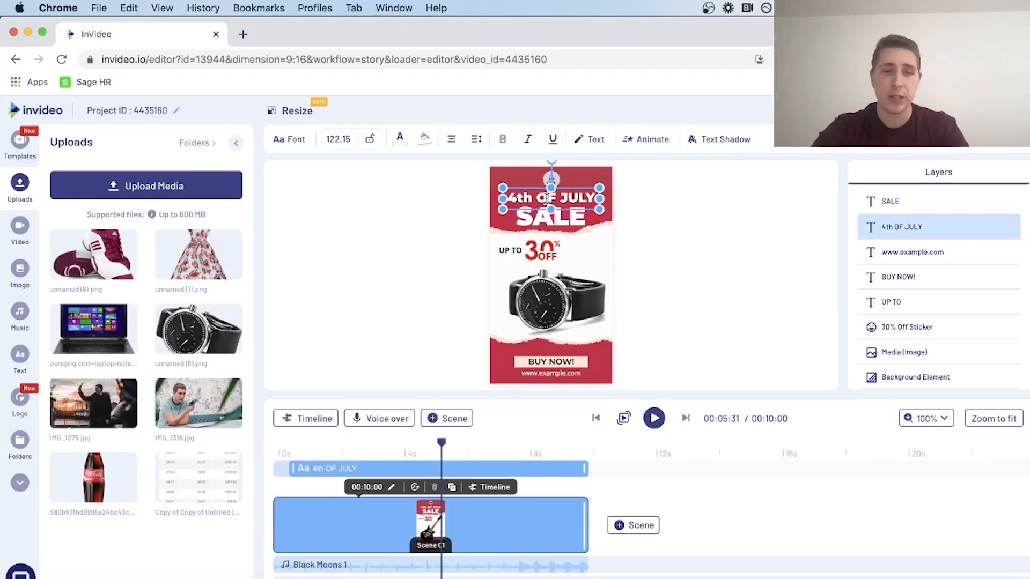
double_click(546, 200)
key(ctrl+a)
text(BLACK)
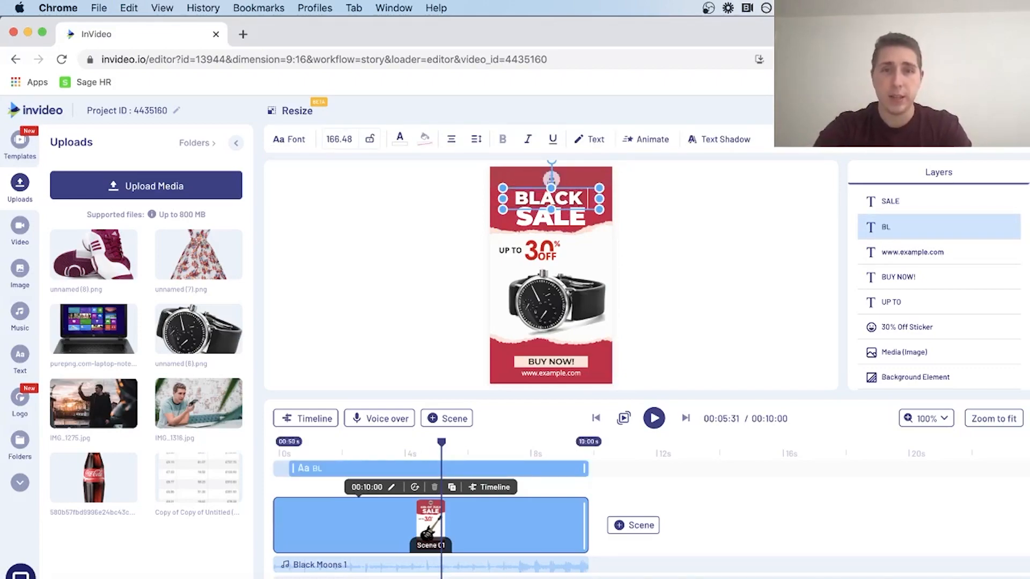
text( FRIDAY)
click(742, 290)
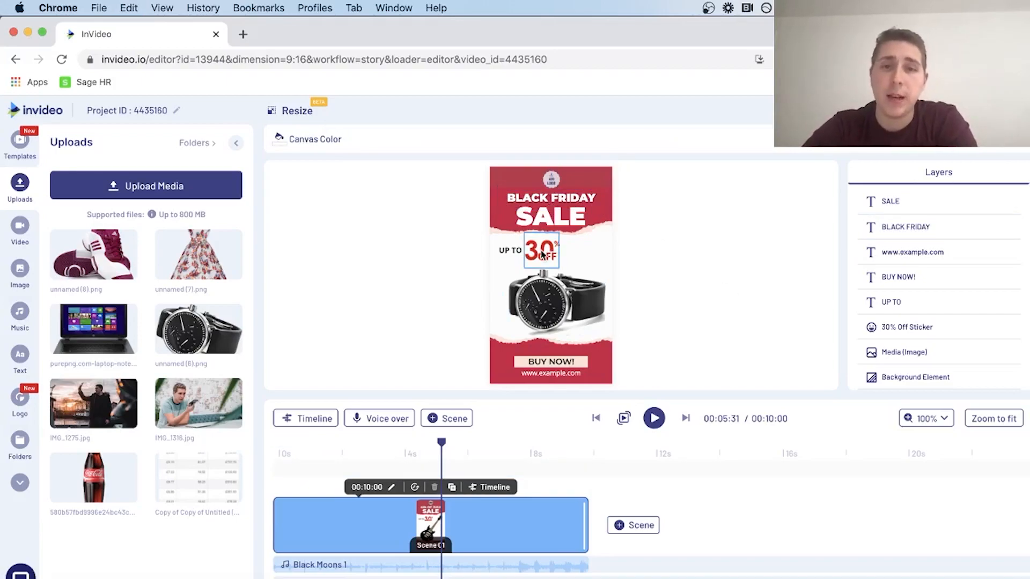
click(555, 379)
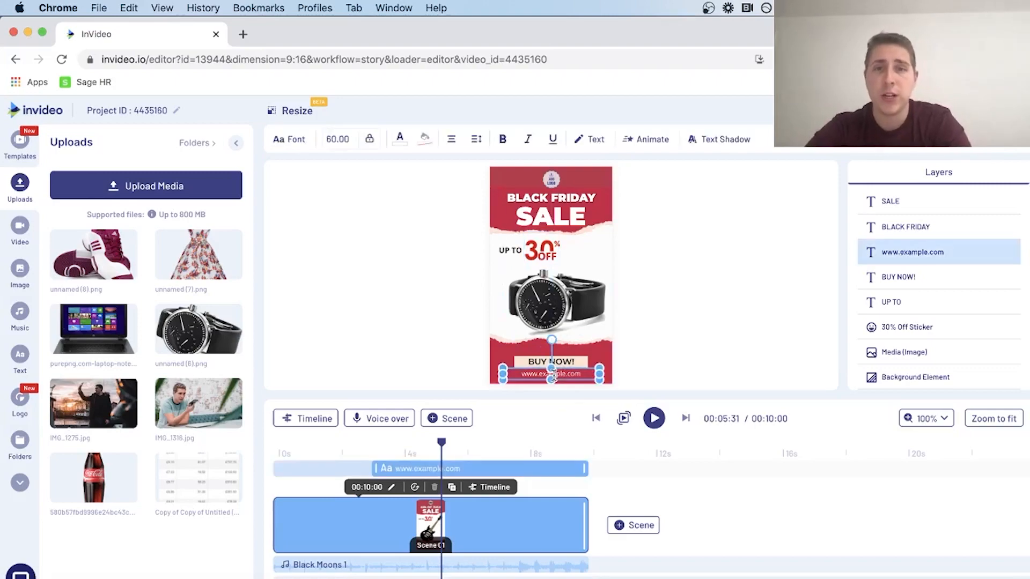
double_click(564, 375)
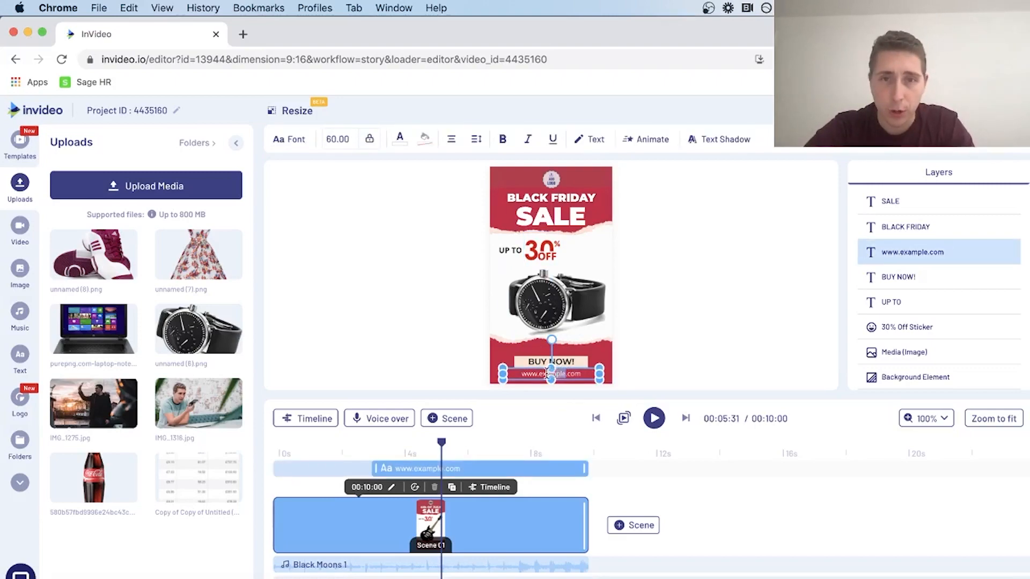
text(watches)
click(723, 324)
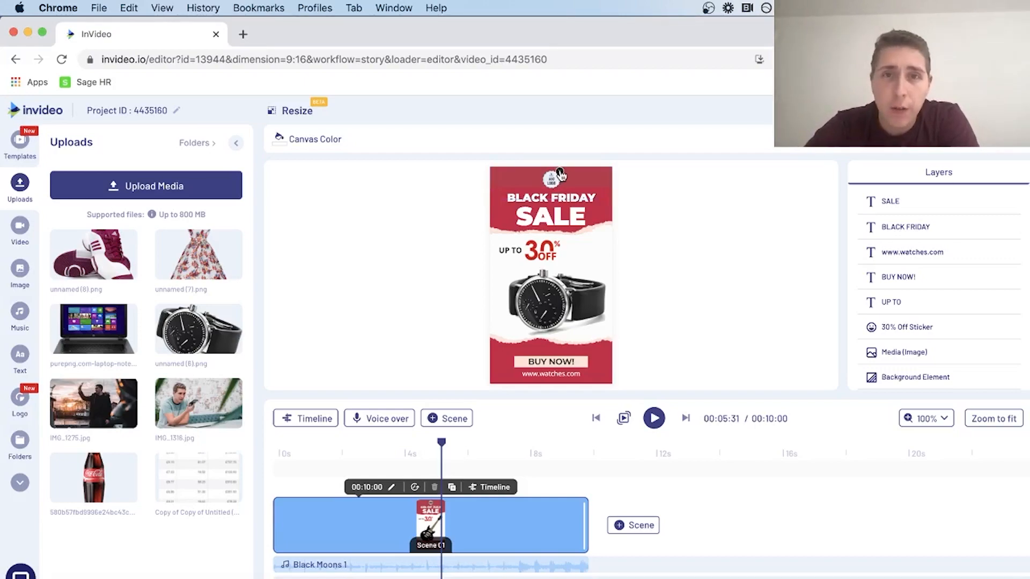
click(561, 173)
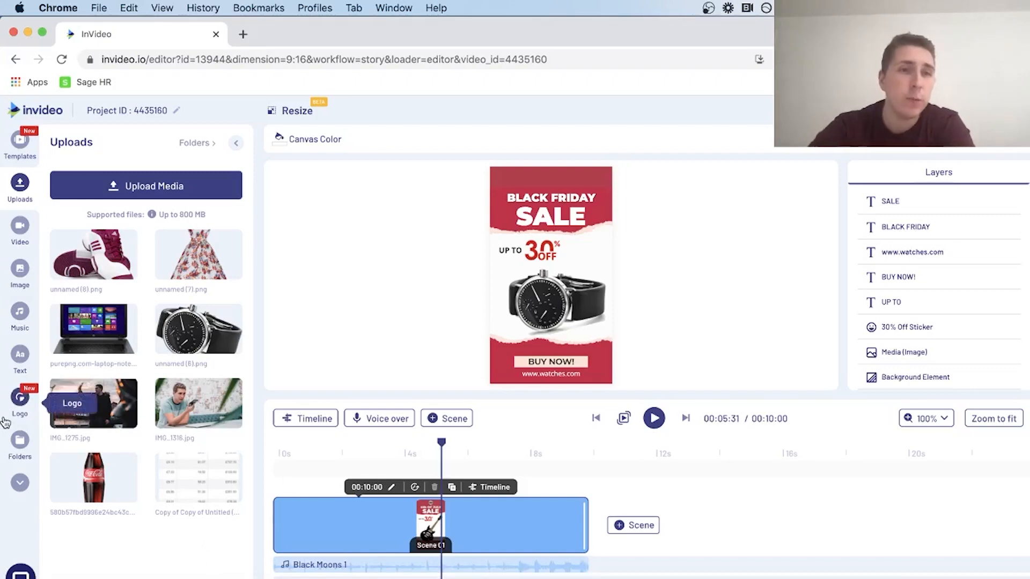
Replace the project's background music with the track "Relaxed" from the Chill Out genre
click(21, 315)
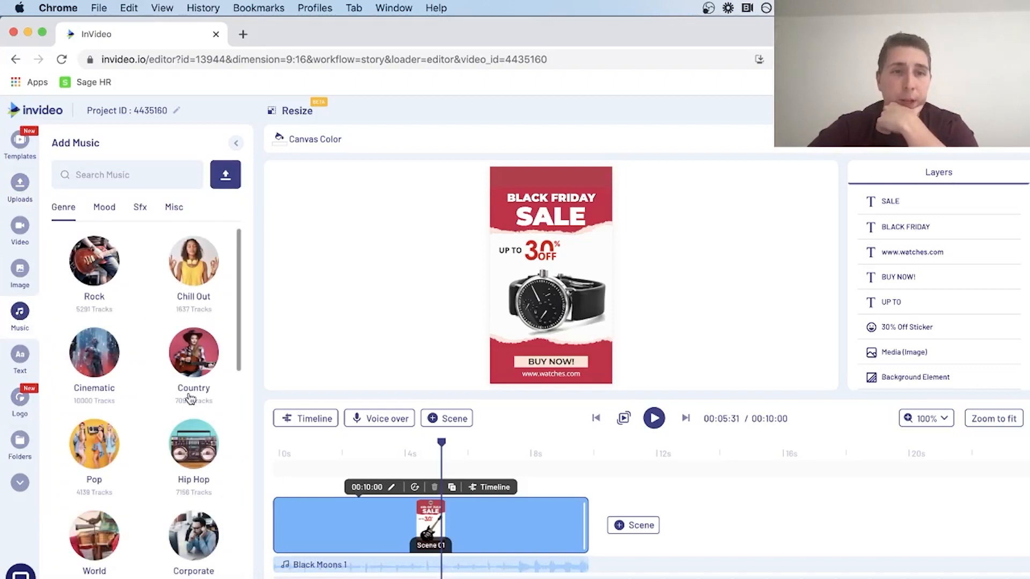
scroll(190, 394, down, 10)
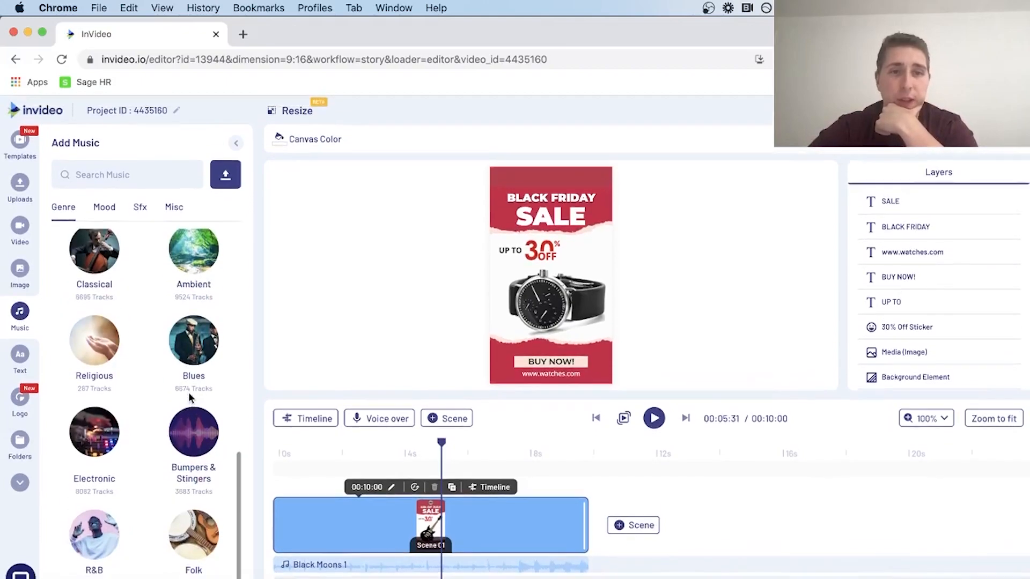
scroll(189, 393, up, 10)
click(193, 268)
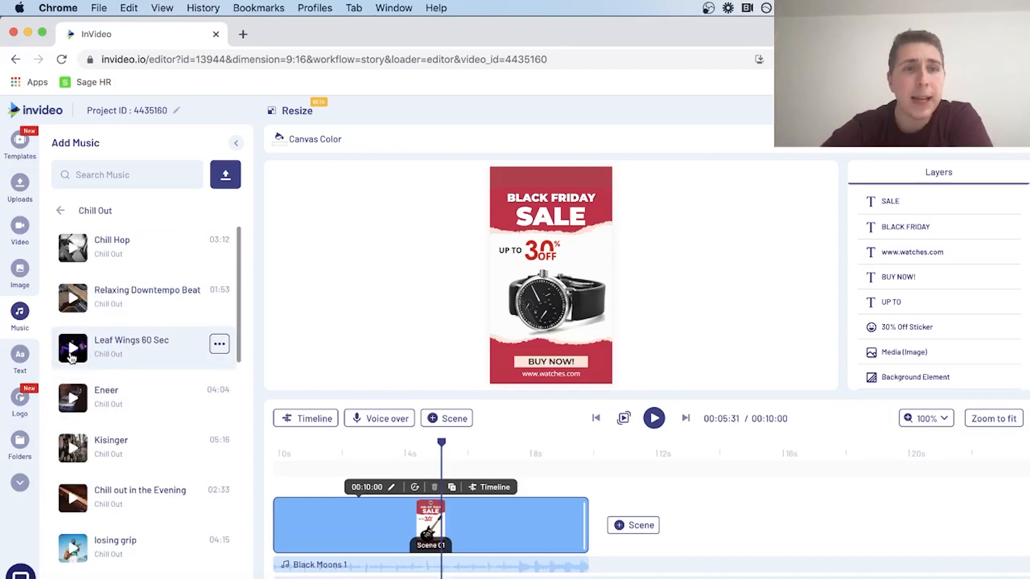
scroll(72, 357, down, 6)
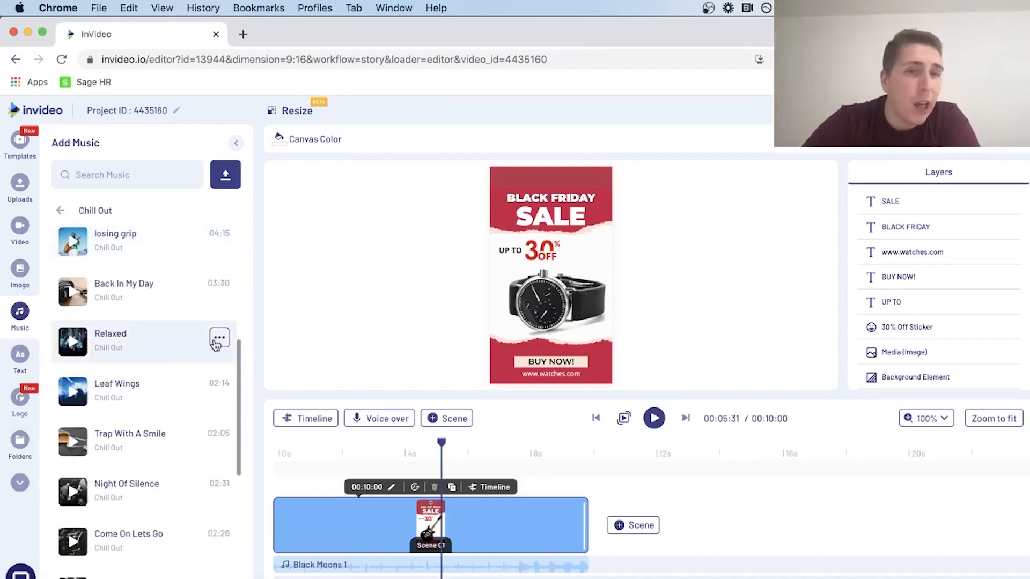
click(217, 339)
click(248, 364)
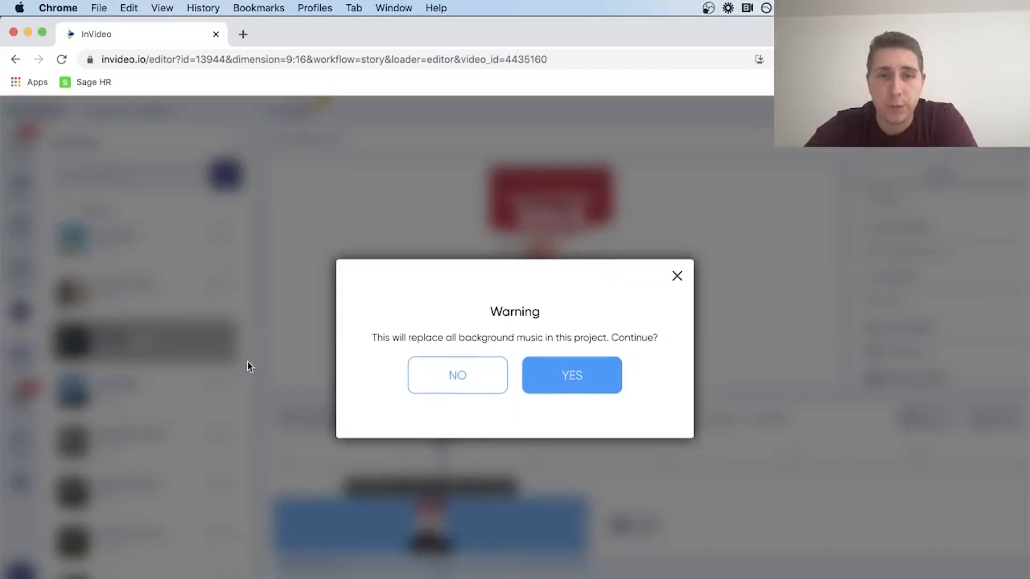
click(525, 382)
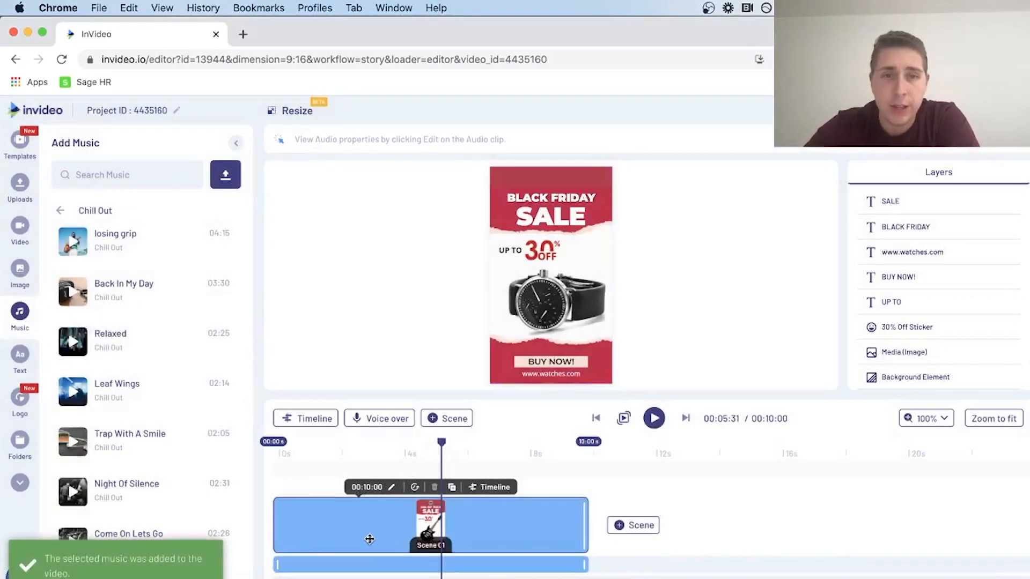
Preview the scene from its start for a few seconds and look through the other Chill Out tracks
click(623, 420)
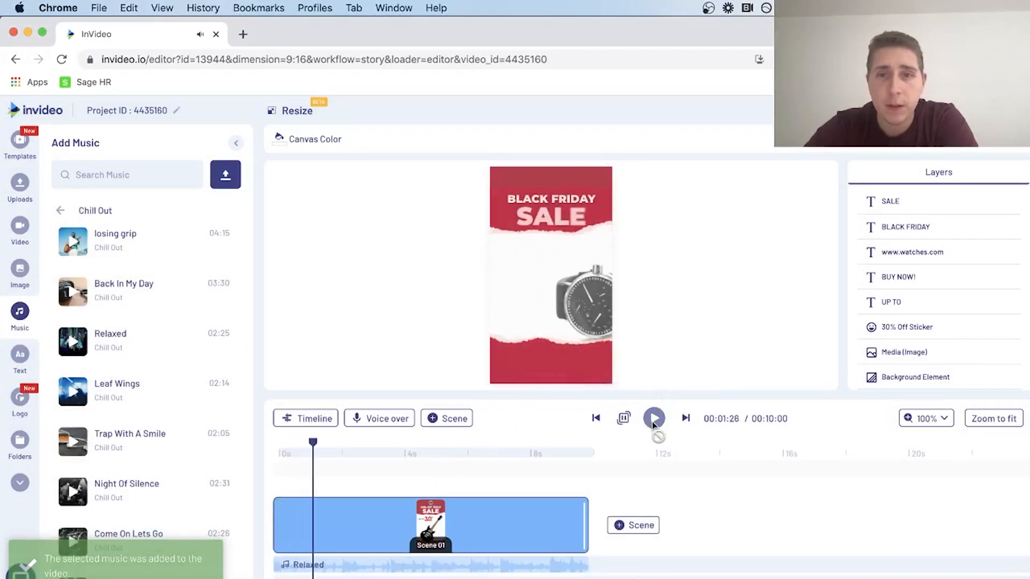
click(623, 419)
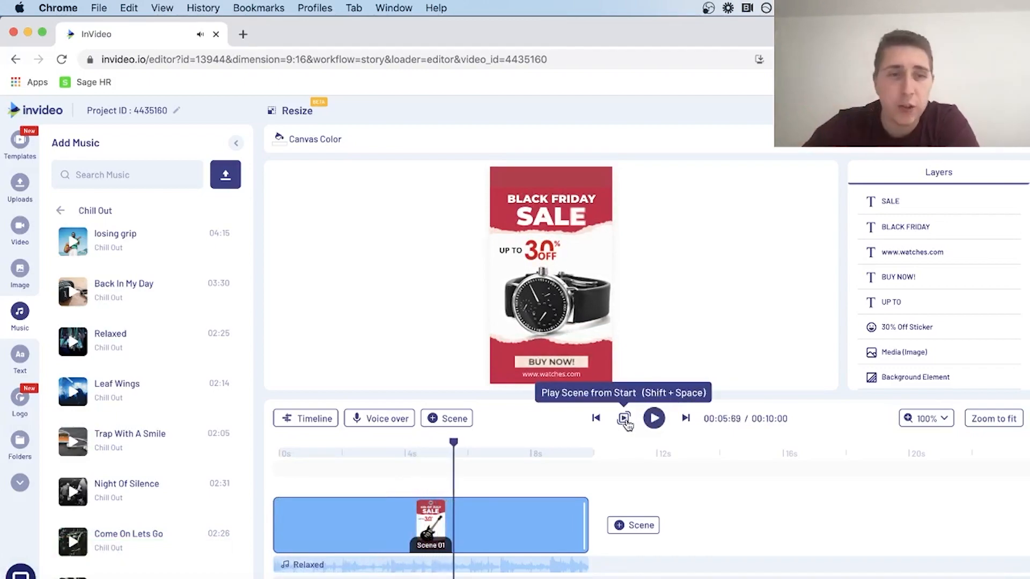
scroll(119, 343, down, 10)
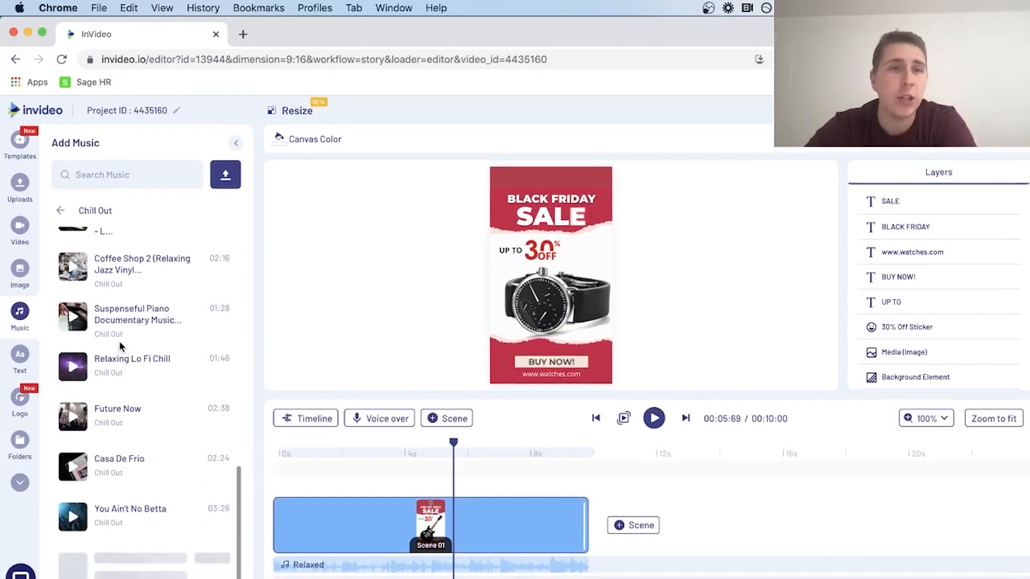
scroll(119, 344, up, 10)
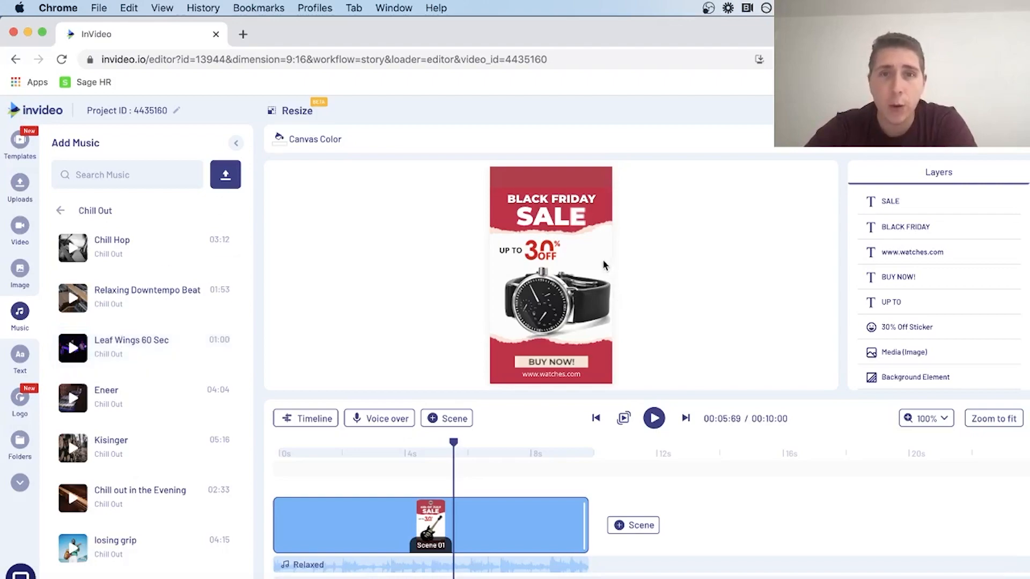
Set the fill color of the main background element to black (#000000)
click(608, 200)
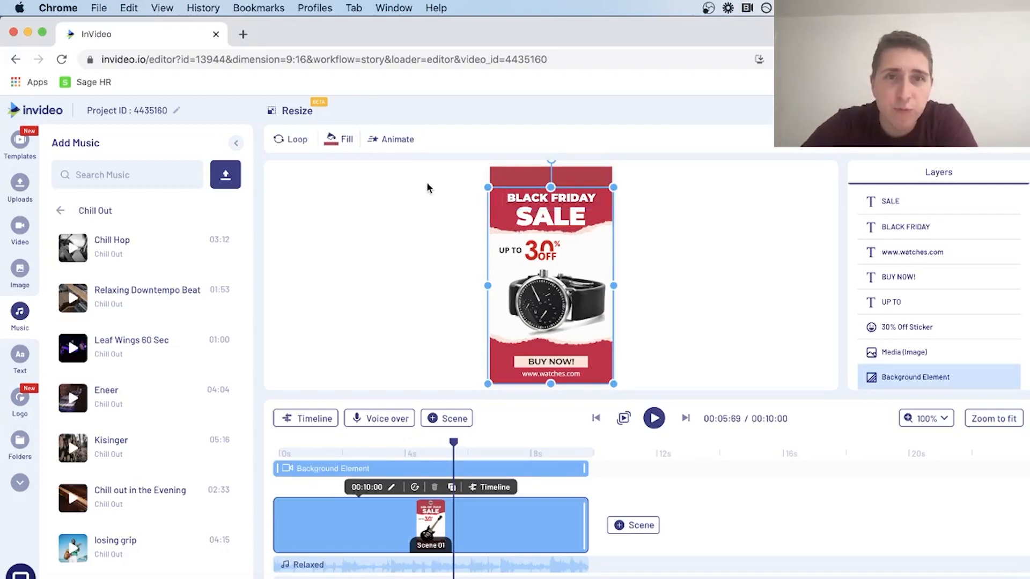
click(336, 139)
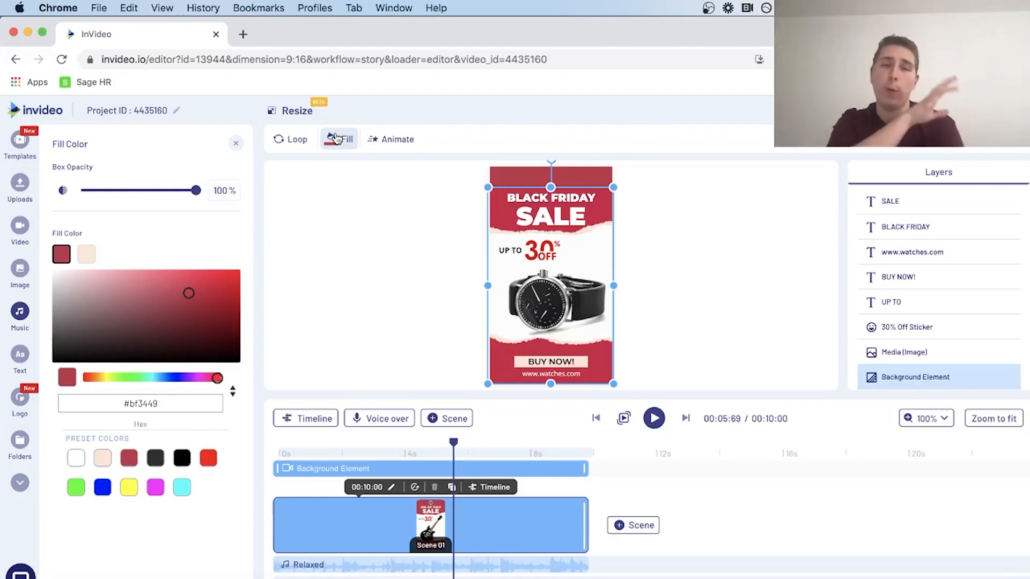
click(181, 459)
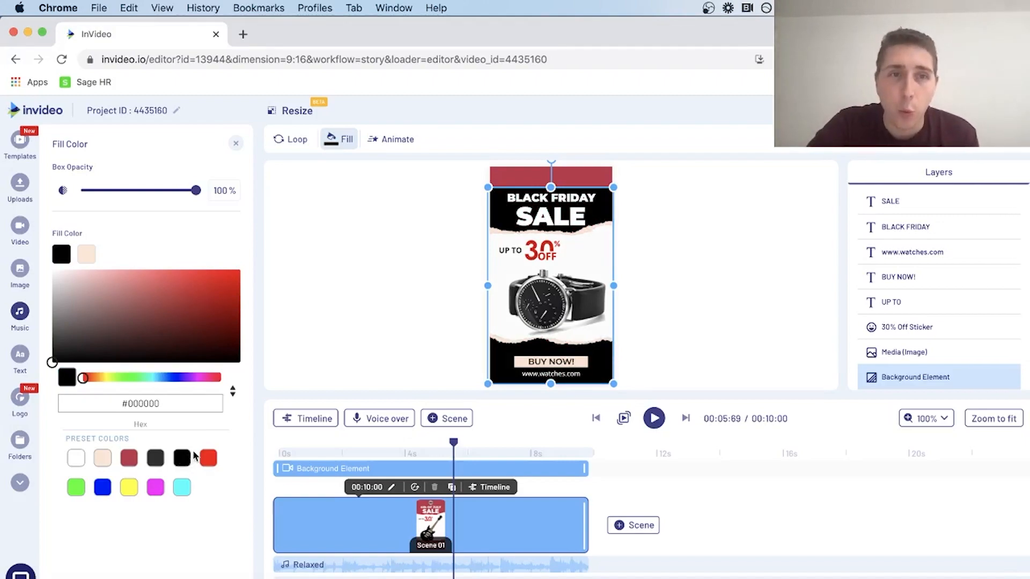
Set the fill color of the red shape above the heading to white (#ffffff)
click(504, 181)
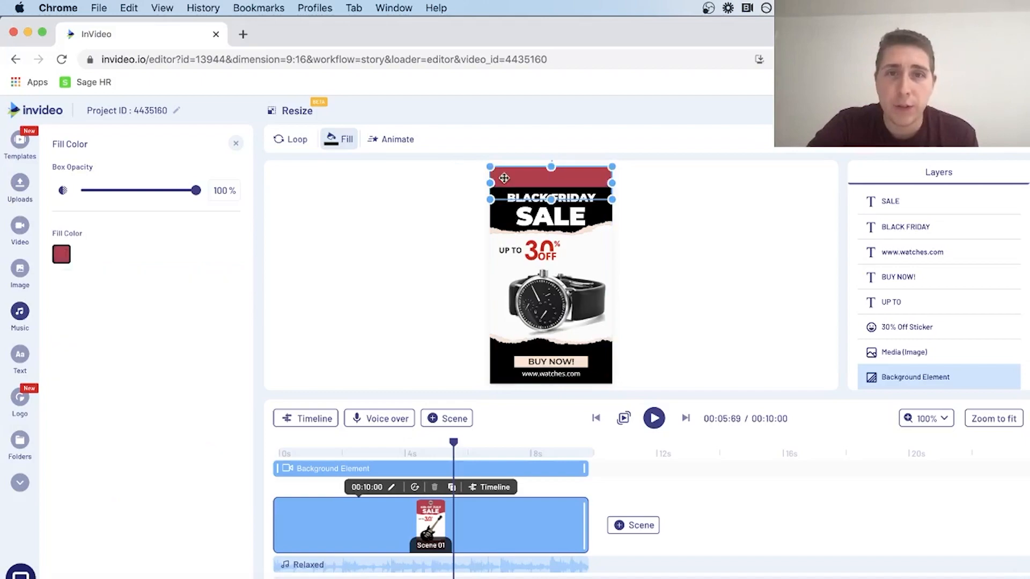
click(347, 142)
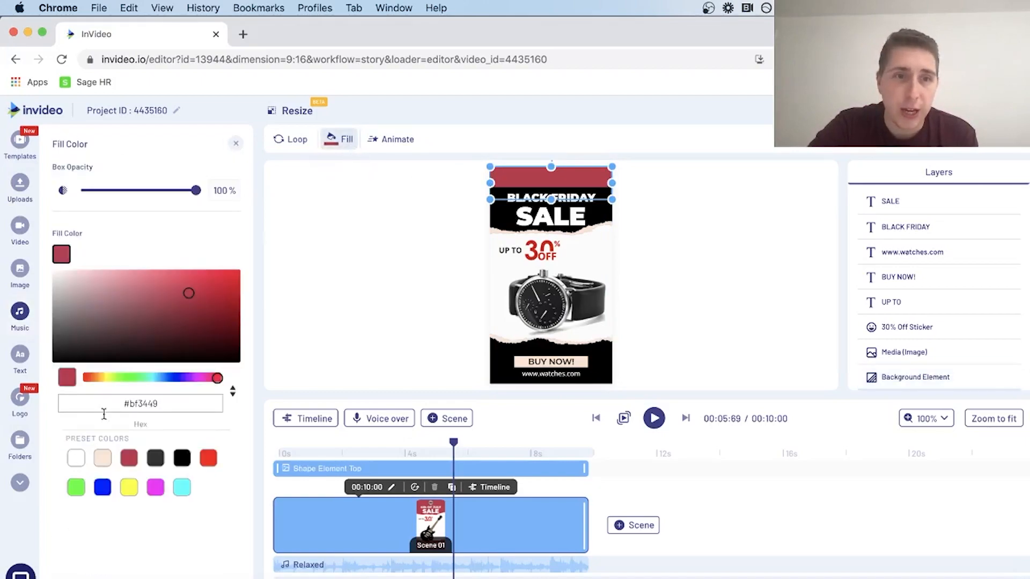
click(76, 462)
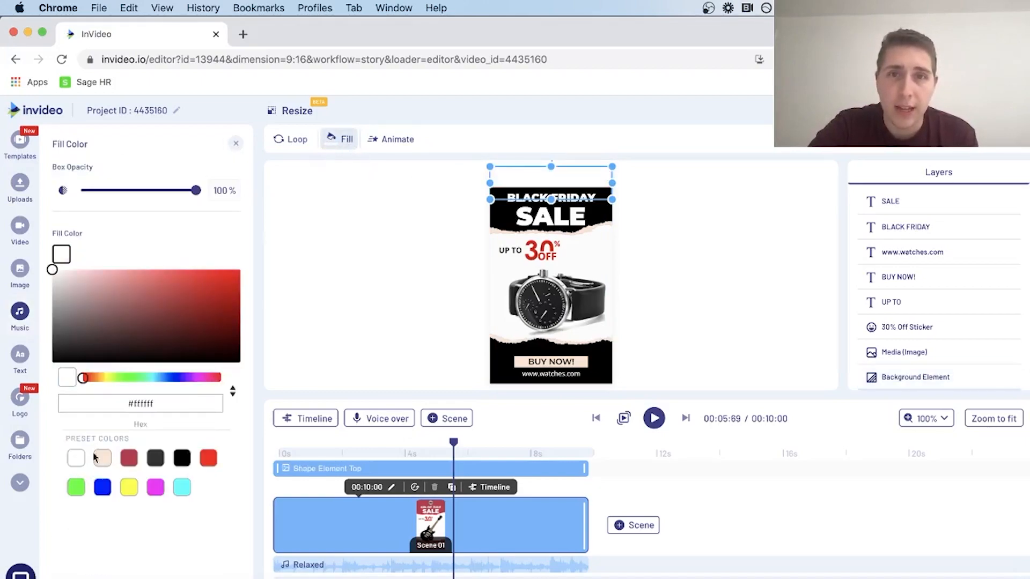
click(783, 237)
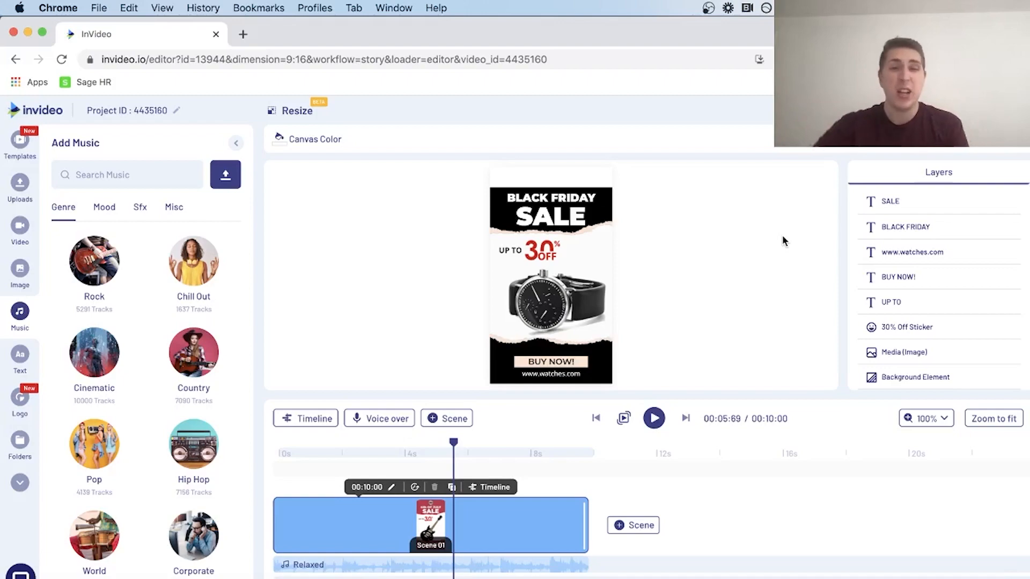
Create a separate project from the Camera Sale Ad template
click(20, 140)
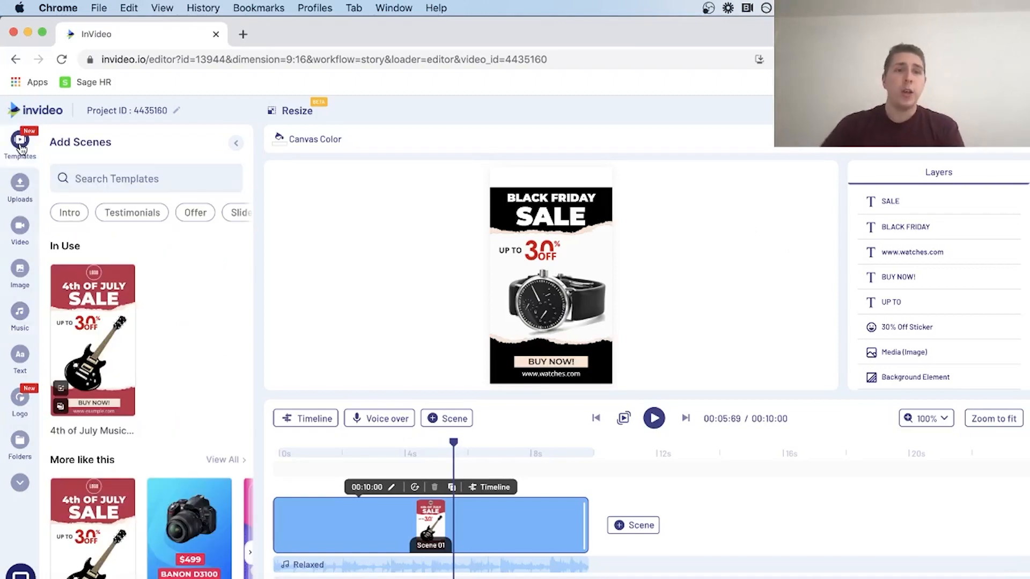
scroll(180, 365, down, 3)
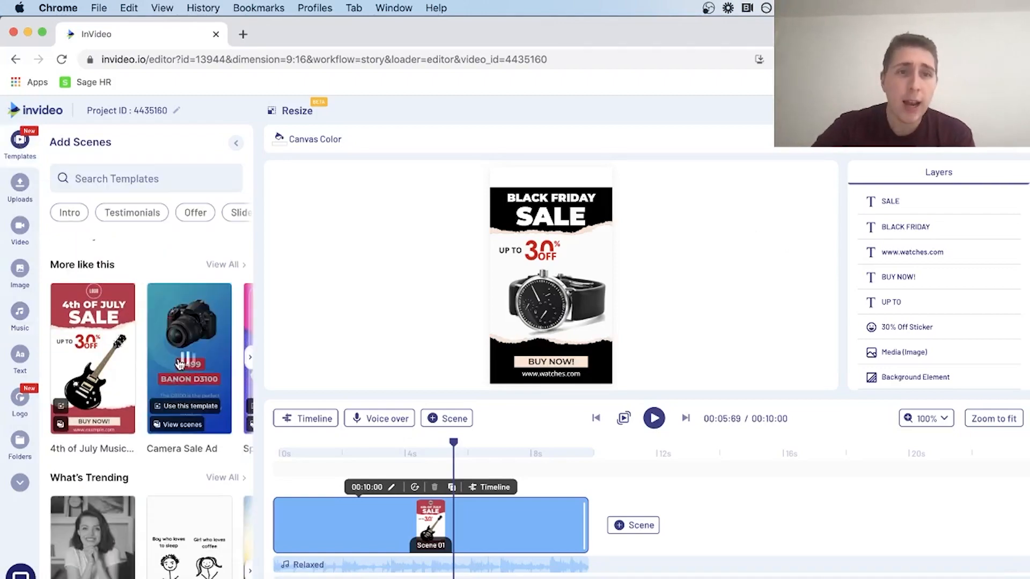
click(201, 407)
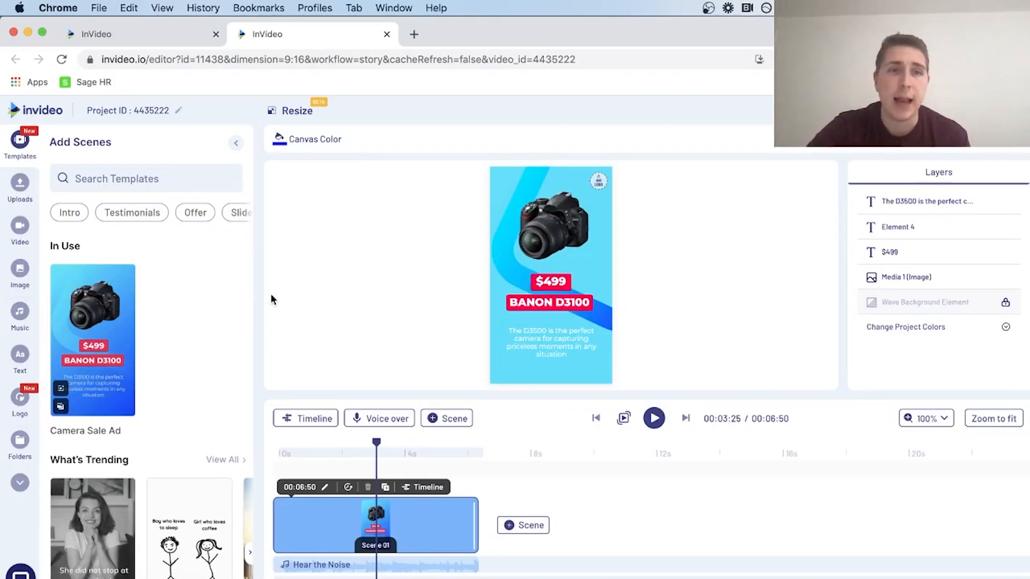
Replace the camera image in the ad with the uploaded laptop picture
click(19, 188)
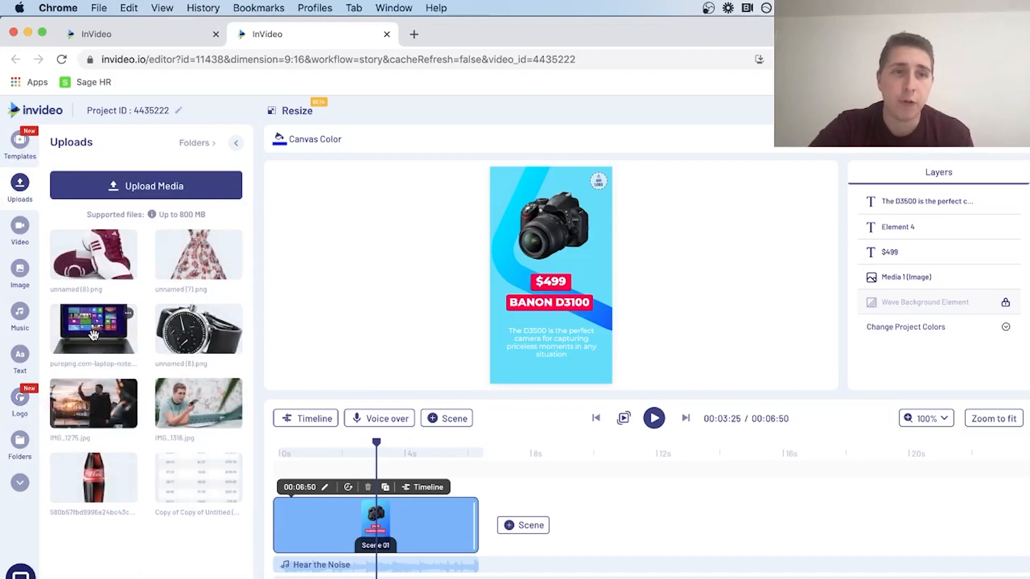
drag(95, 333, 540, 240)
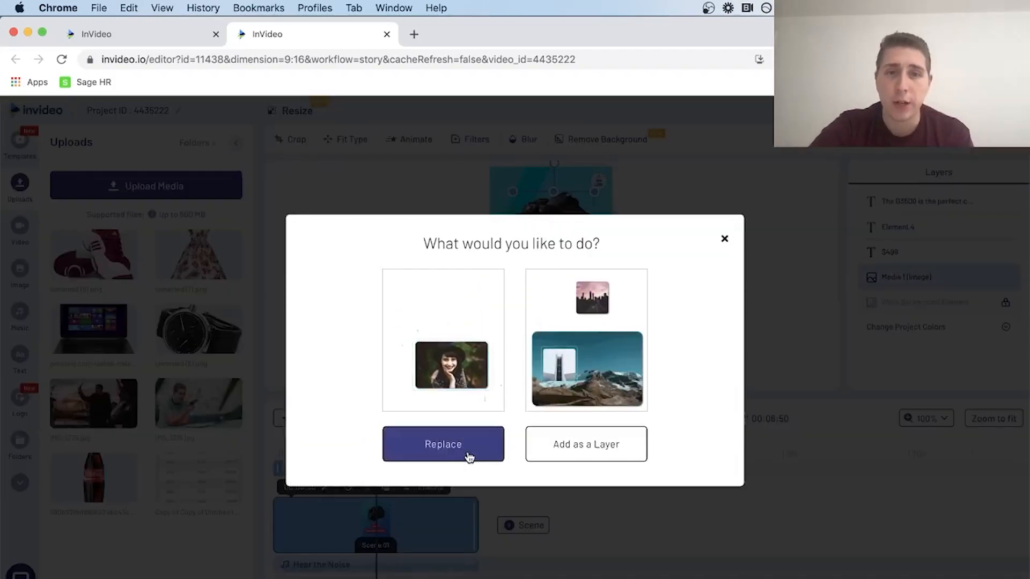
click(469, 455)
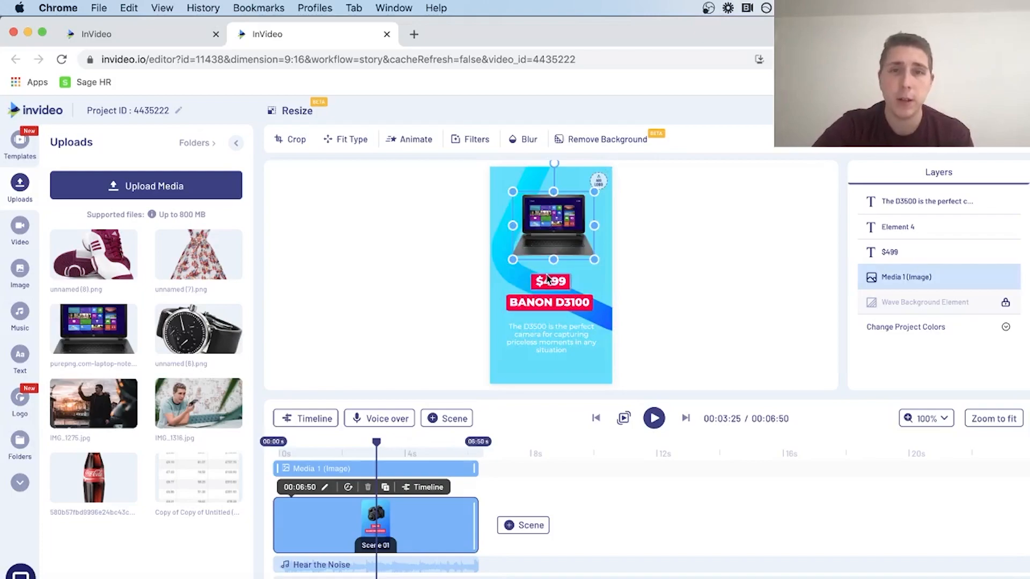
Change the price text above the product name to $1499
click(542, 282)
double_click(541, 282)
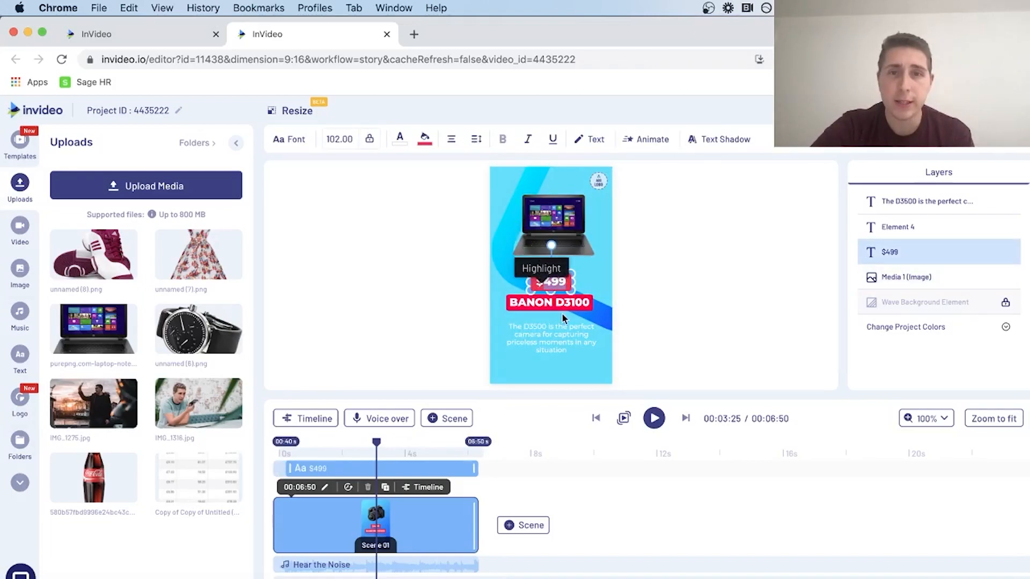
text(1)
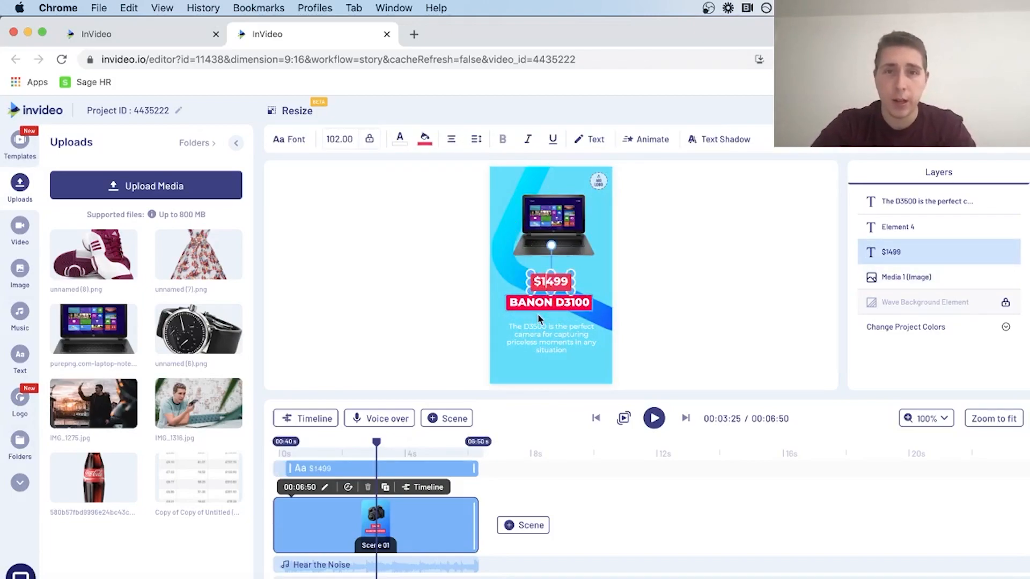
Change the product name below the price to "MSFT SCR12"
click(532, 302)
double_click(533, 302)
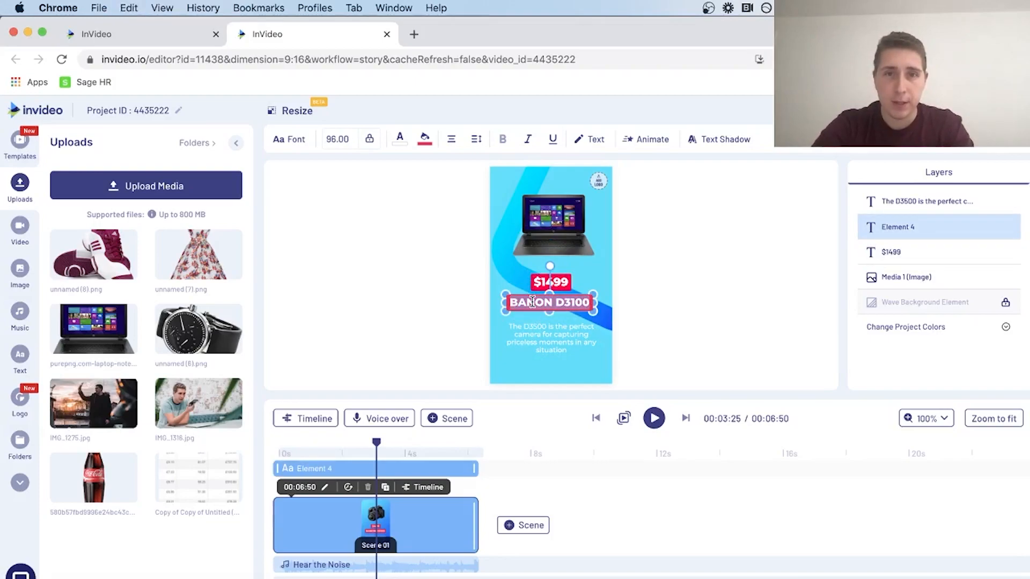
text(MSFT SCR)
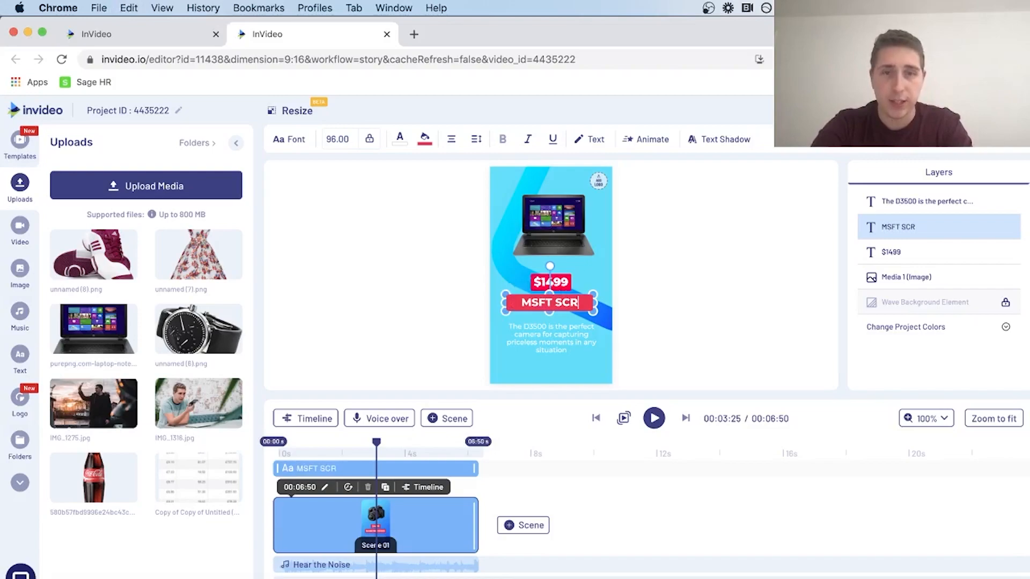
text(12)
Replace the description text with "With 16GB of RAM and over 500GB of storage, this laptop is perfect for students."
click(560, 342)
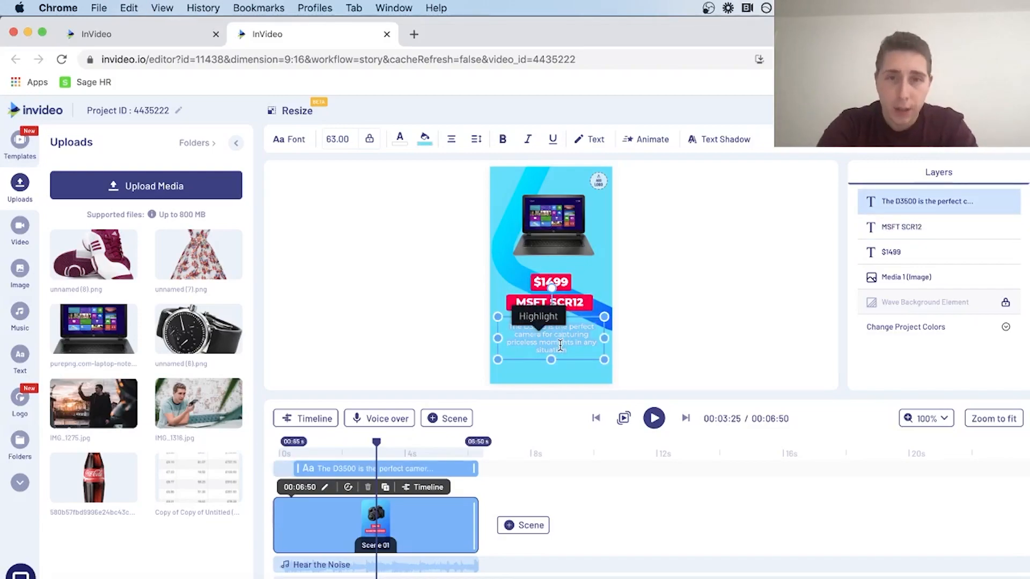
text(With 16G)
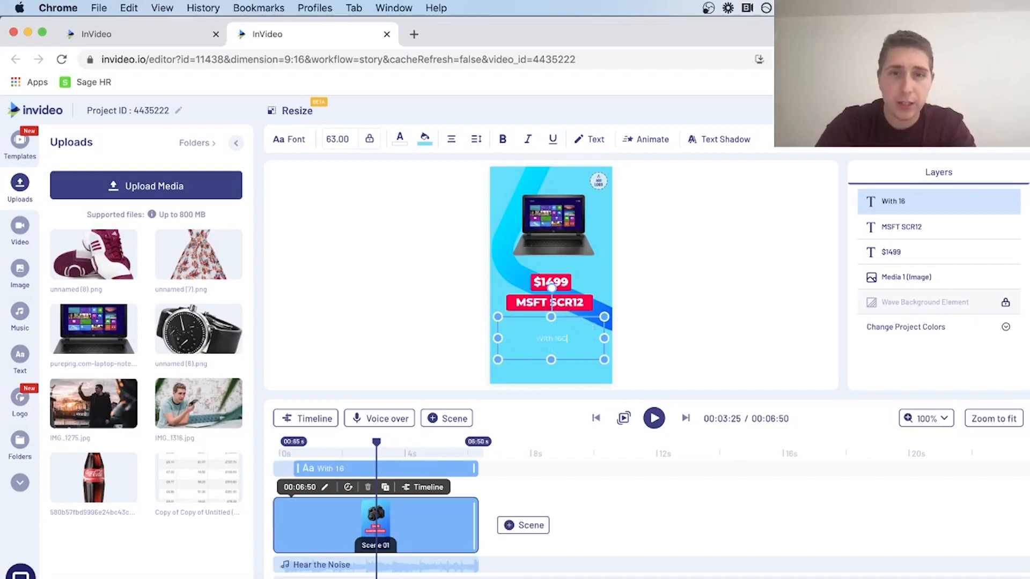
text(B of RAM and o)
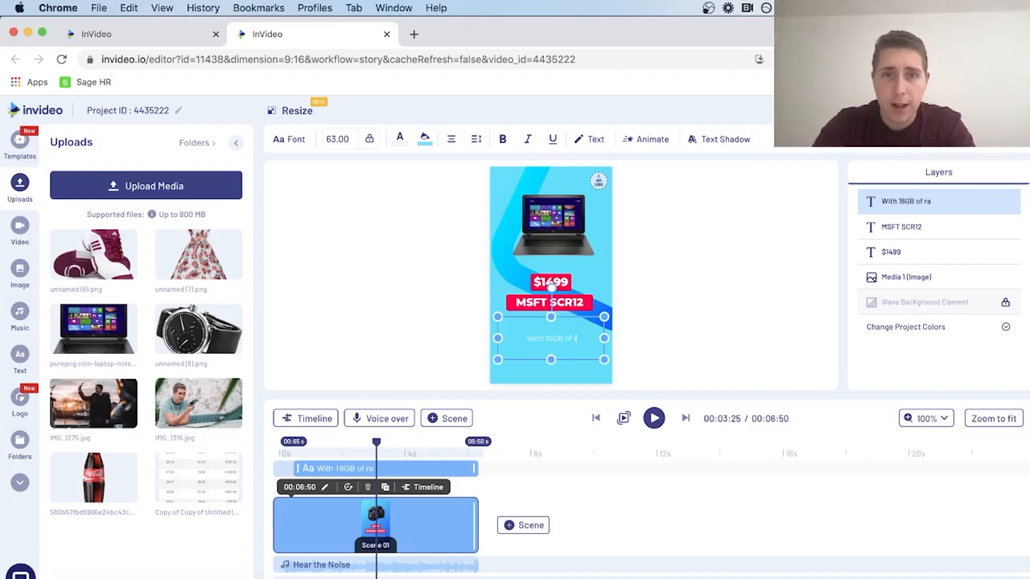
text(ver 500G)
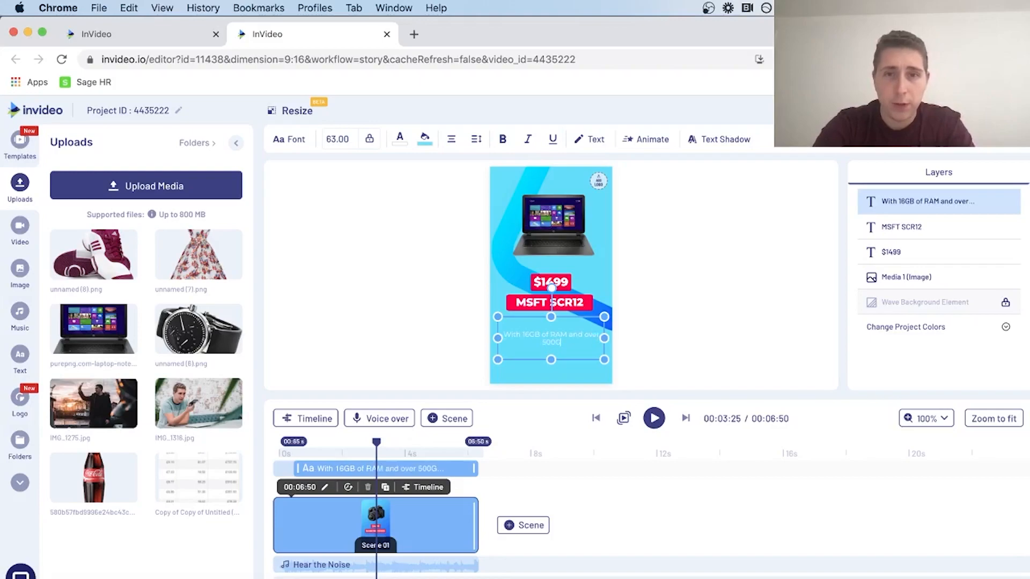
text(B of storage, t)
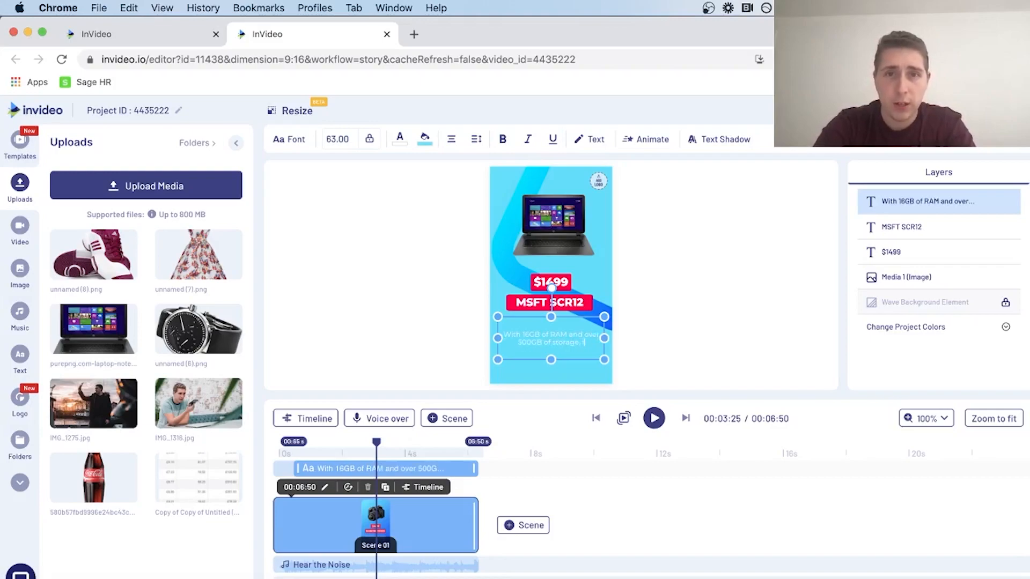
text(his laptop is)
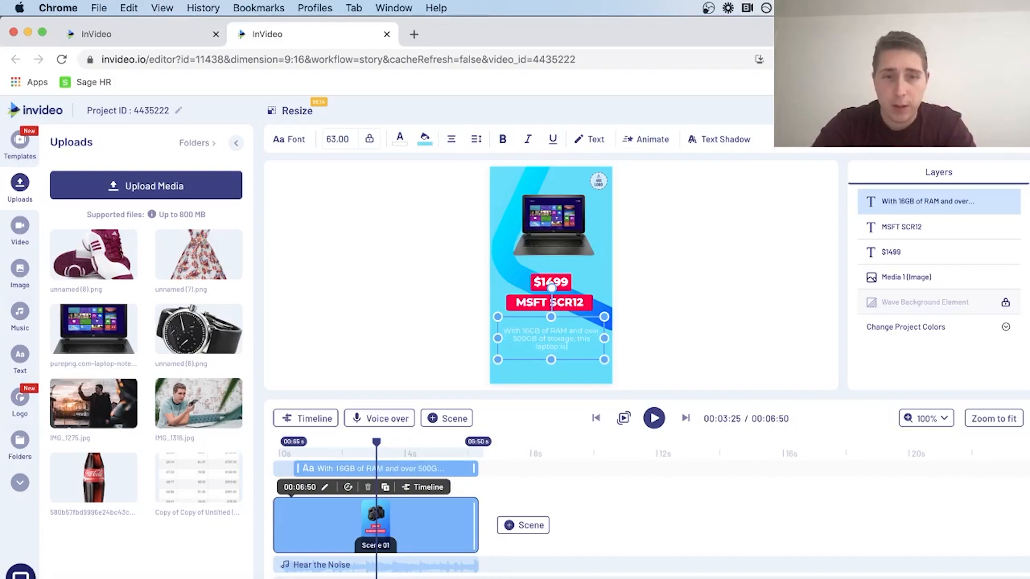
text( perfect for studen)
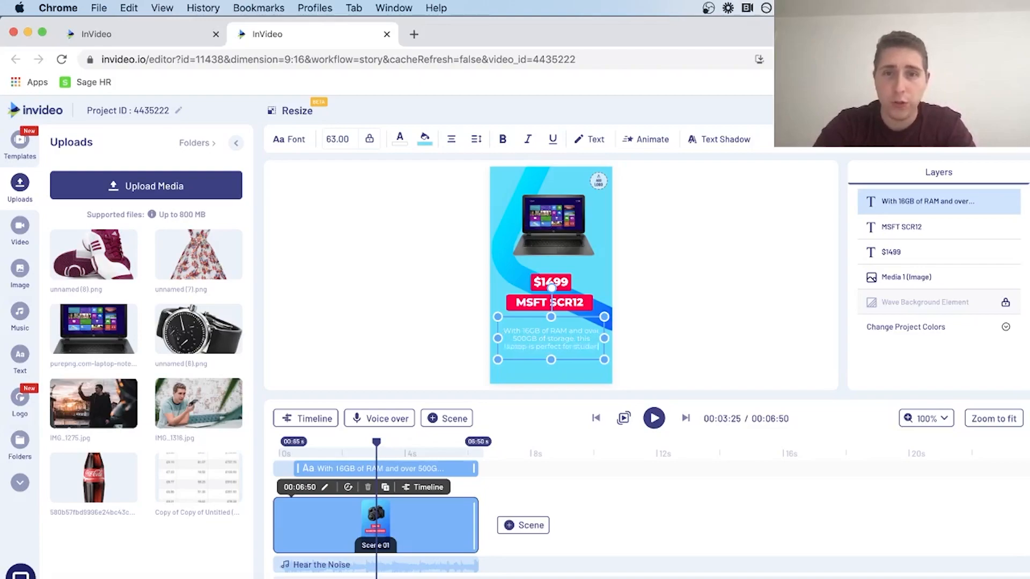
text(ts)
click(664, 336)
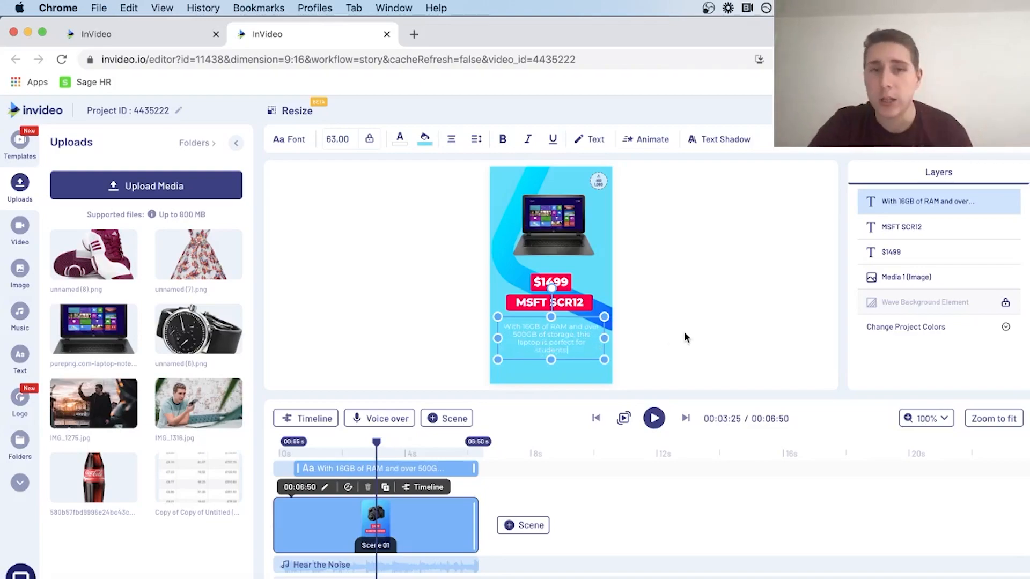
click(684, 333)
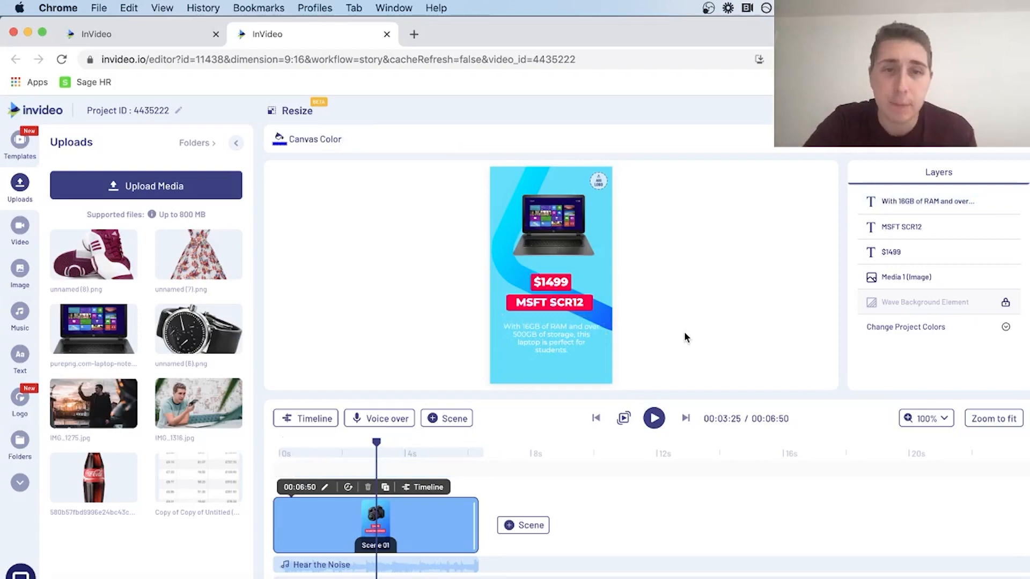
Open the logo options from the ad's logo placeholder
click(599, 186)
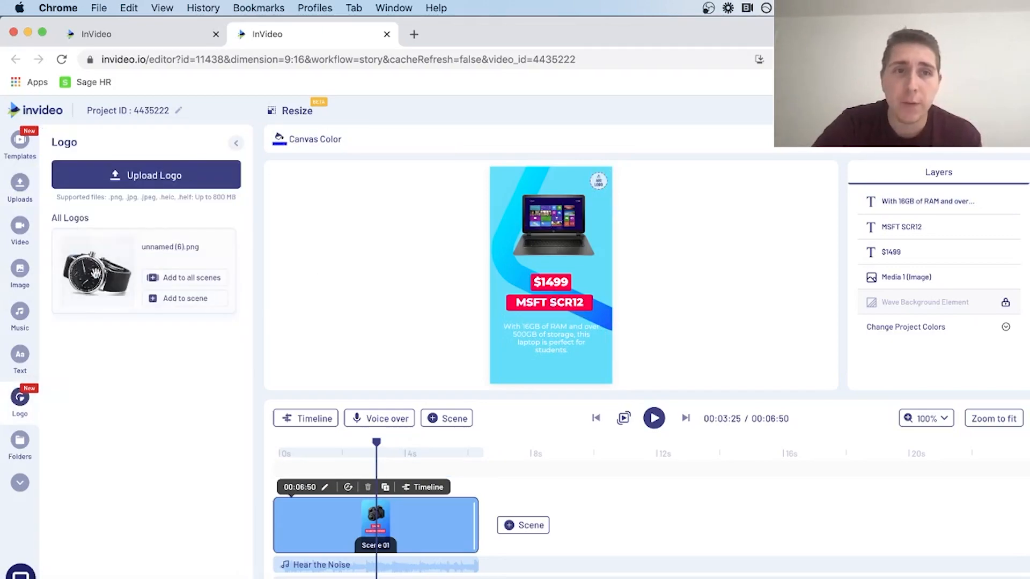
mouse_move(607, 180)
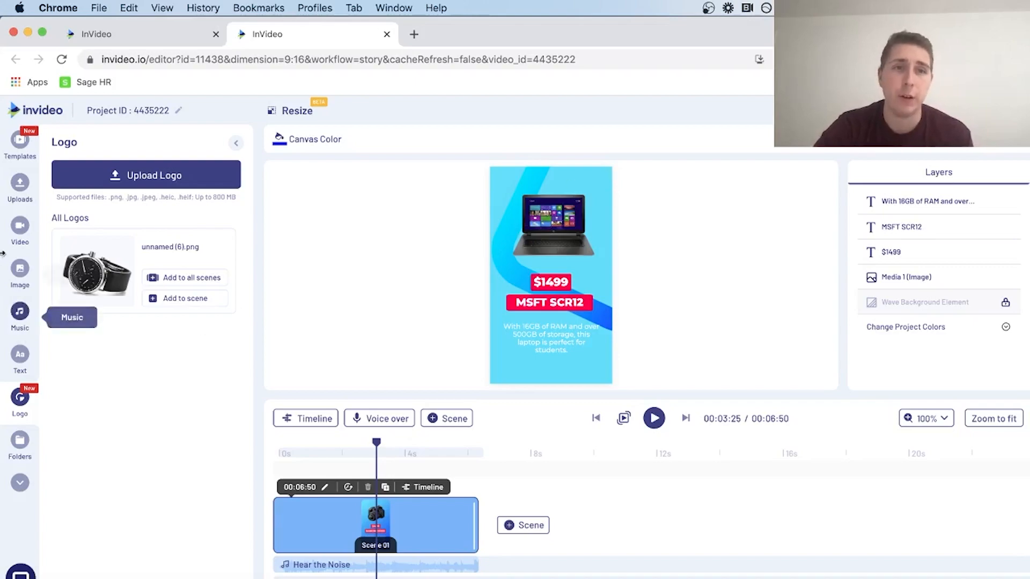
Replace all background music in the project with the Hip Hop track "Chill Hop"
click(20, 312)
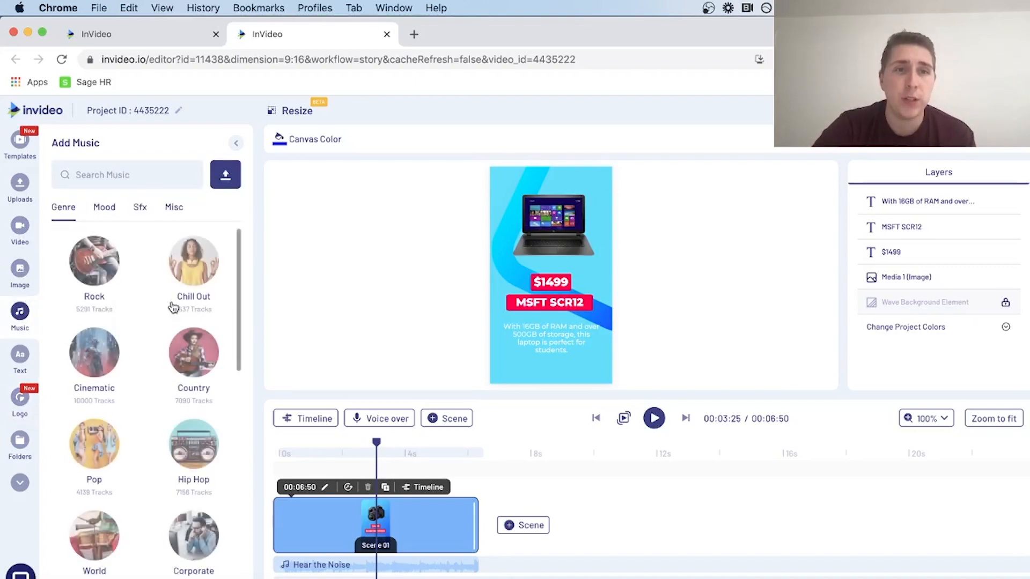
scroll(188, 472, down, 1)
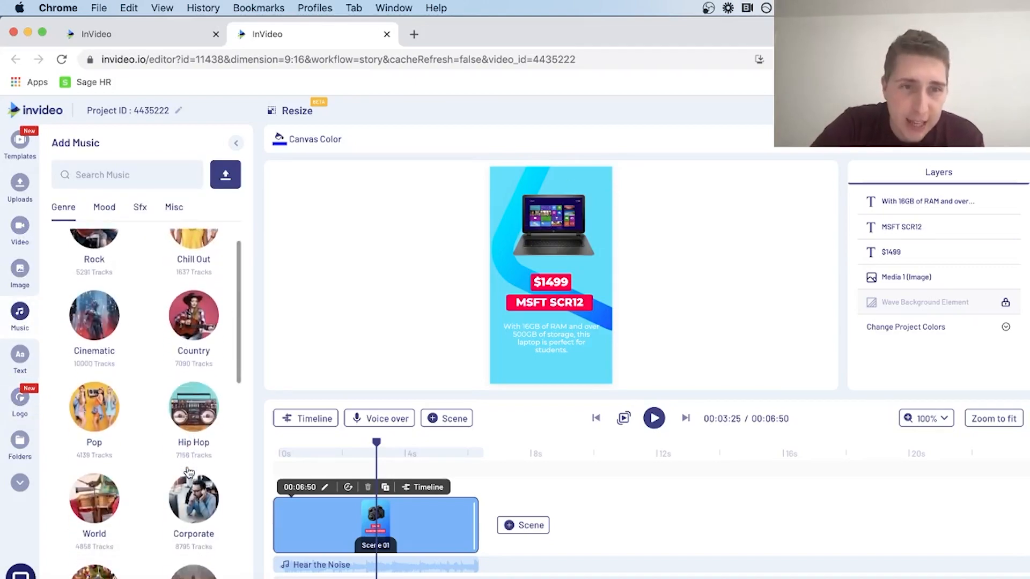
click(189, 403)
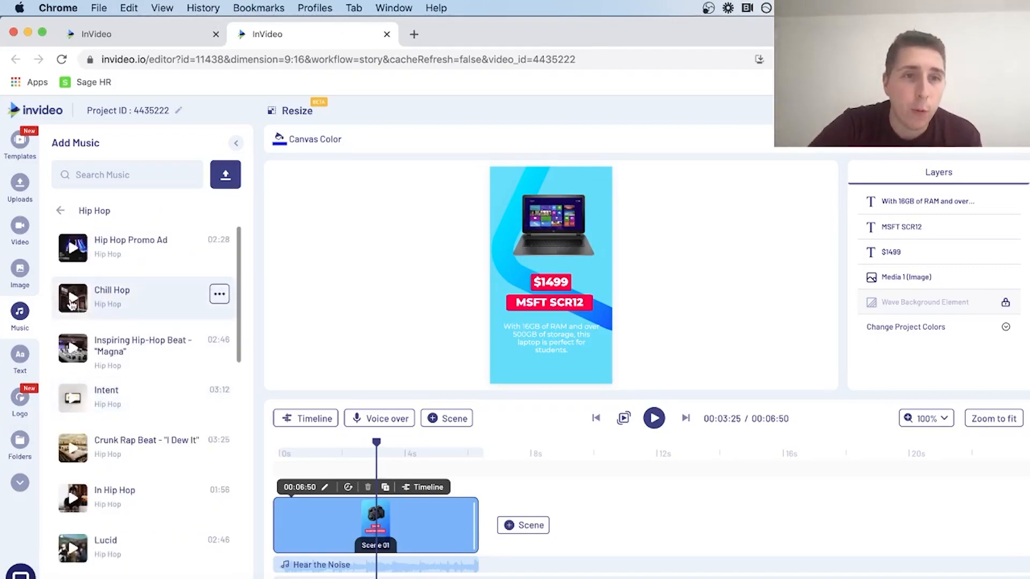
click(221, 296)
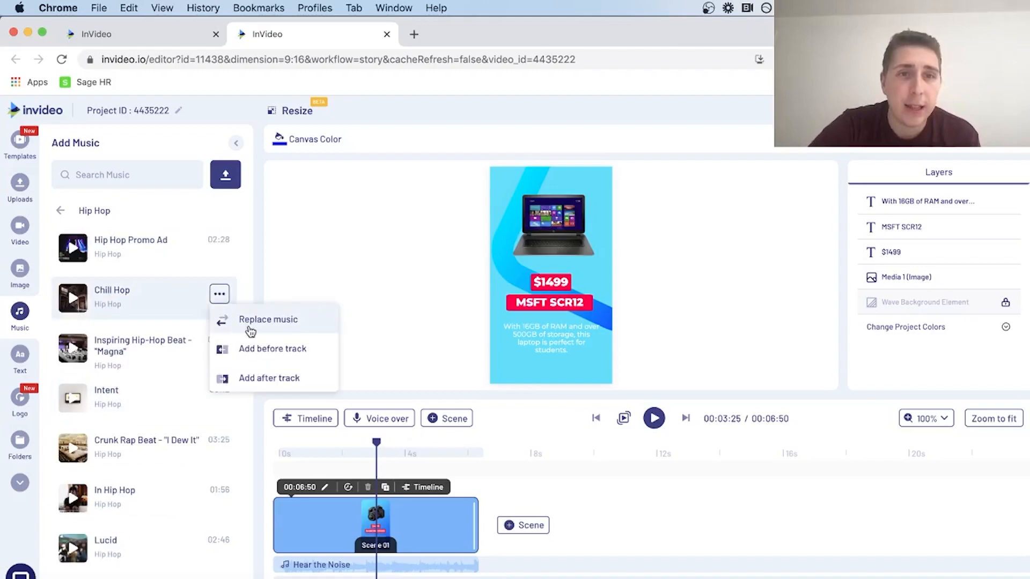
click(252, 322)
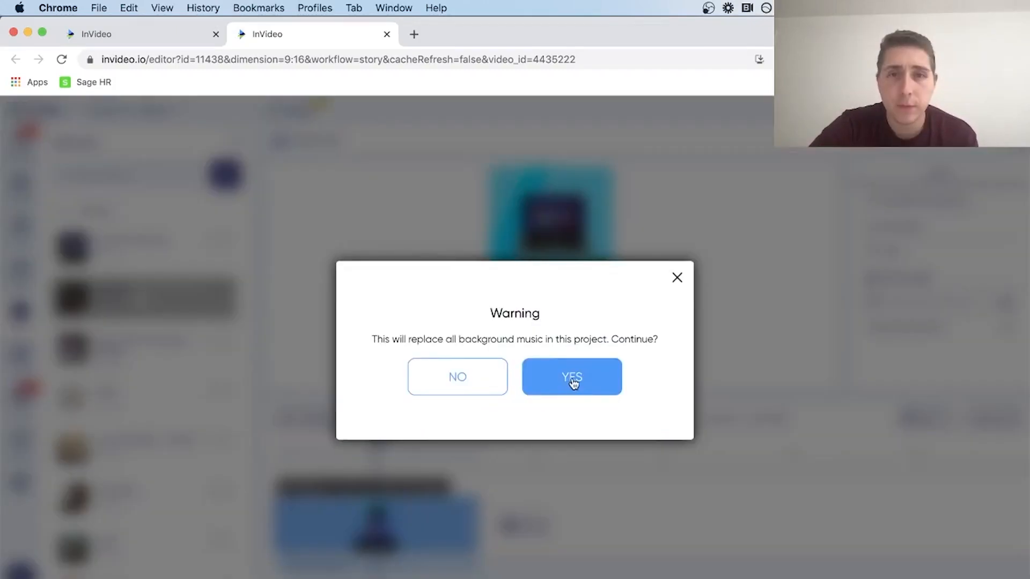
click(573, 382)
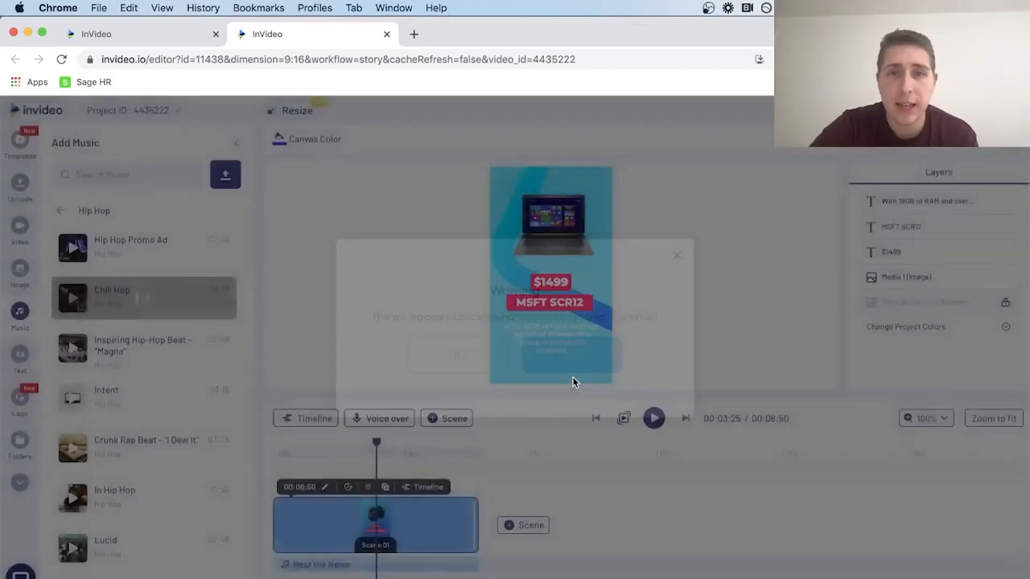
Preview the scene from its start for a few seconds and browse the scene templates
click(625, 419)
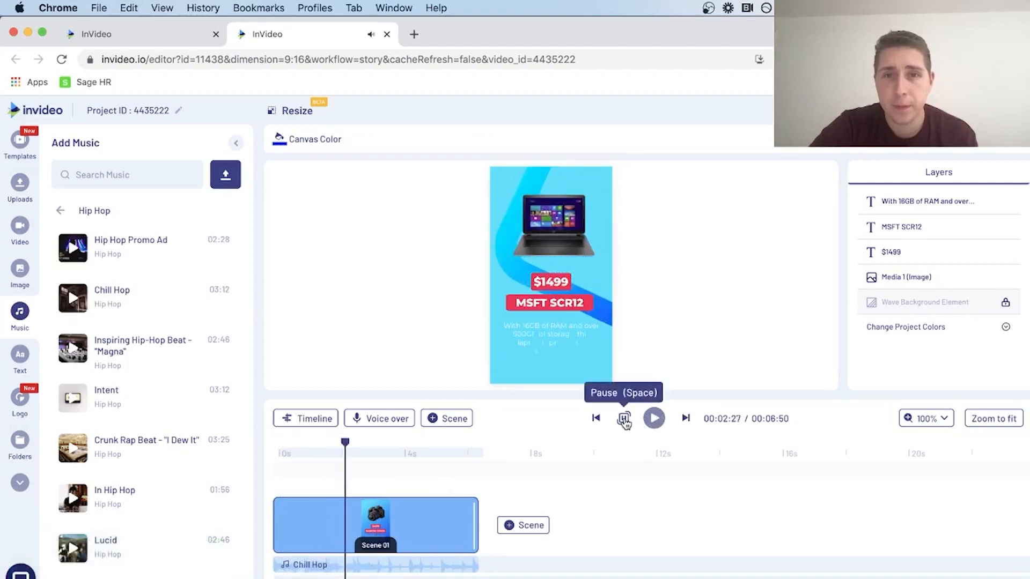
click(625, 420)
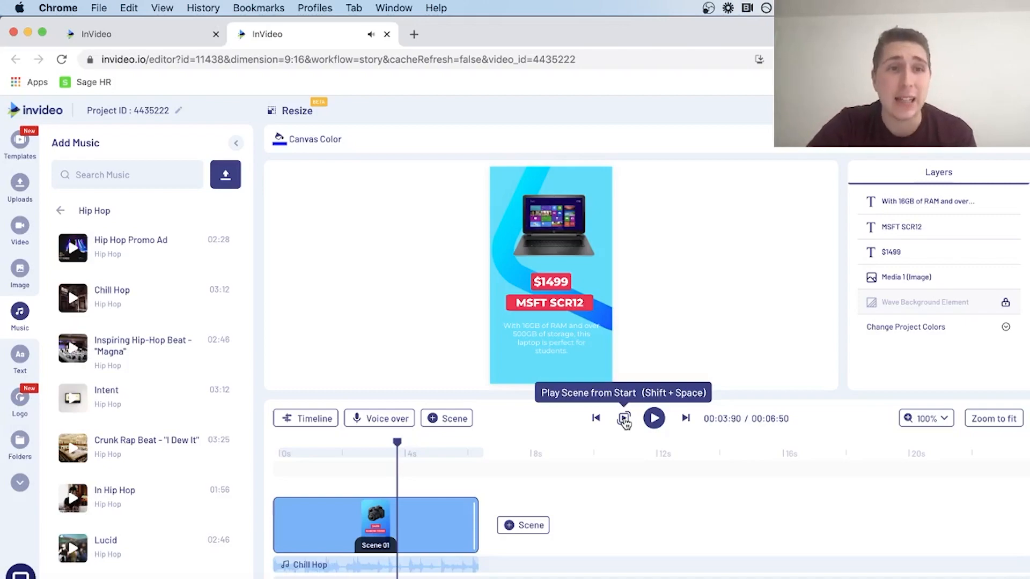
click(18, 150)
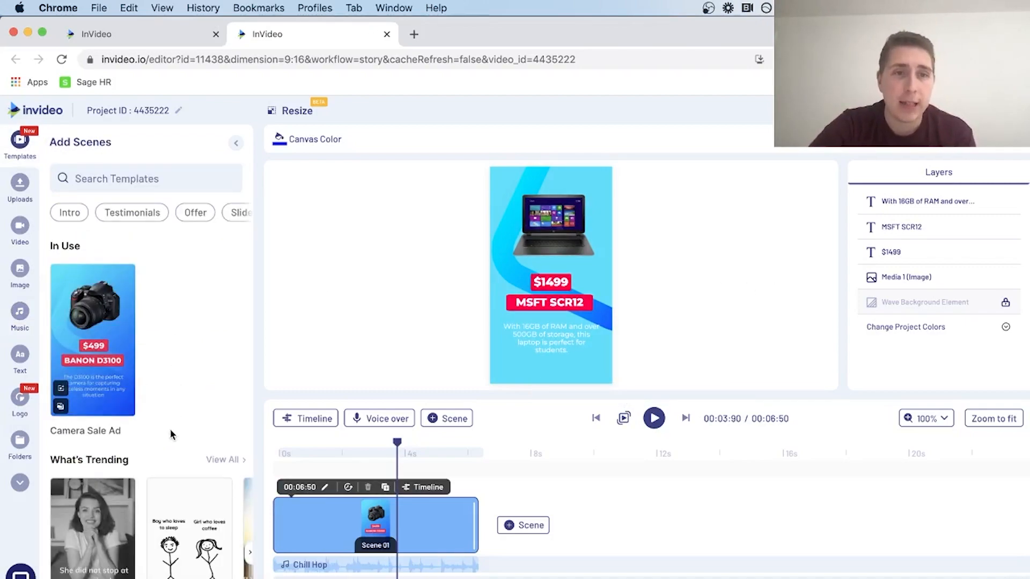
scroll(170, 433, down, 10)
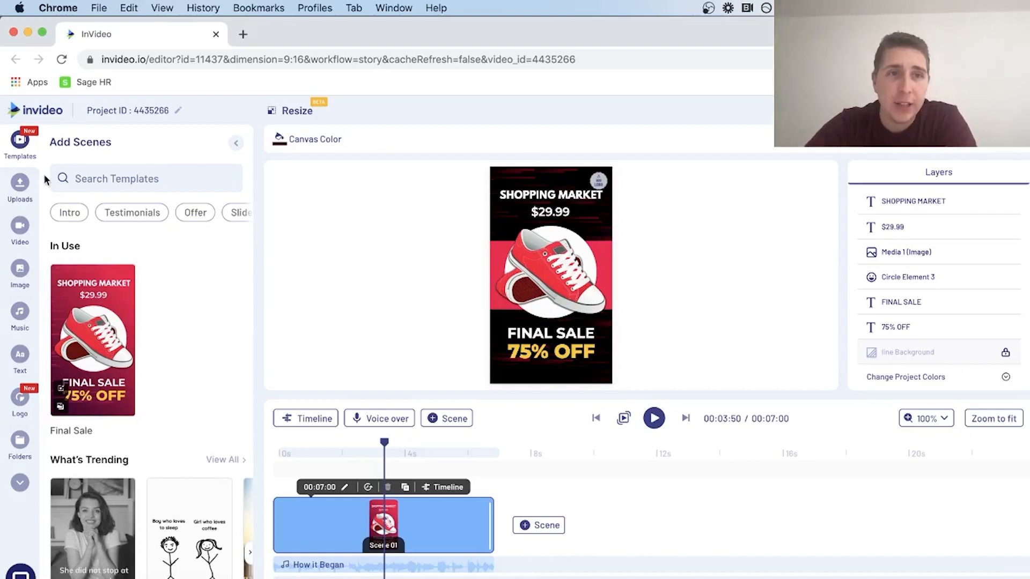
Replace the red sneaker image in the Final Sale ad with the uploaded maroon and white shoes picture
click(20, 182)
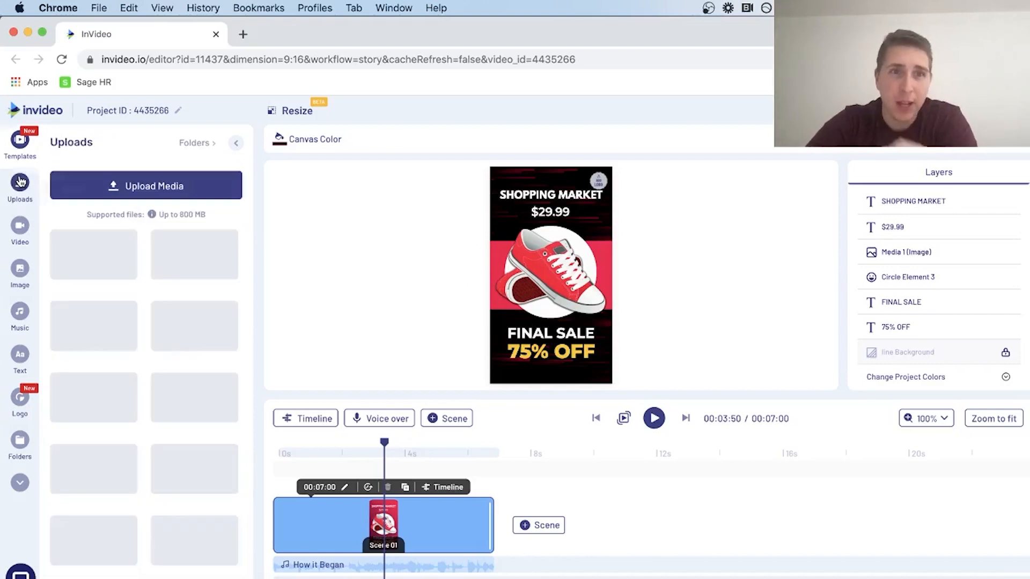
drag(116, 247, 560, 298)
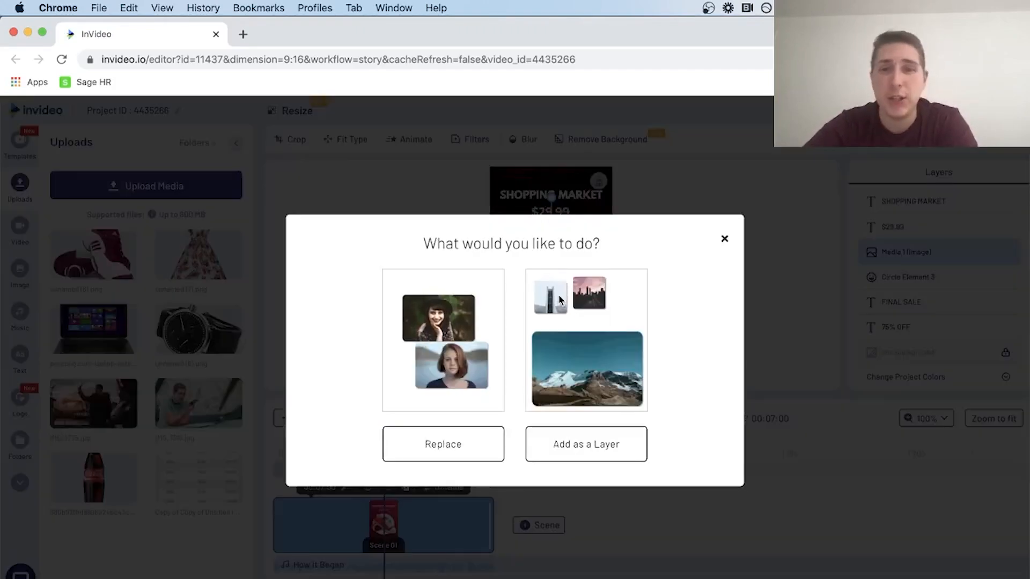
click(456, 441)
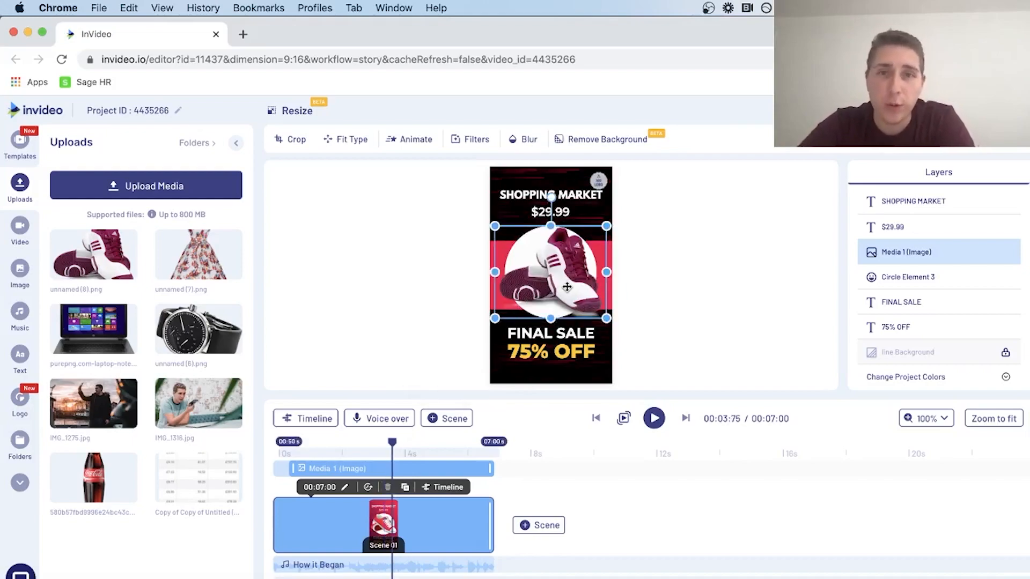
Change the "SHOPPING MARKET" heading to "ADIDAS 1200s"
click(524, 196)
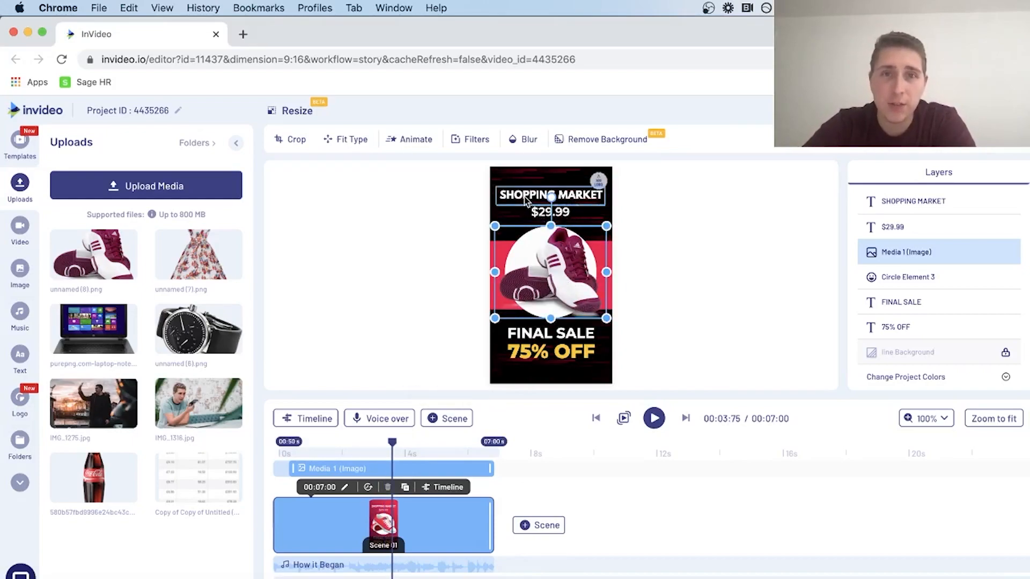
triple_click(523, 196)
text(ADIDAS)
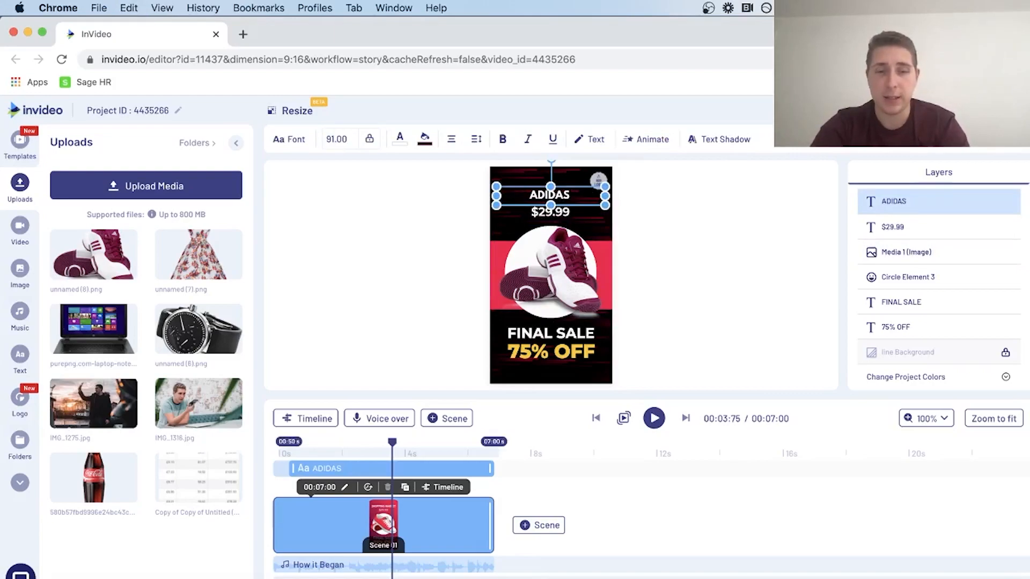
text( 1200)
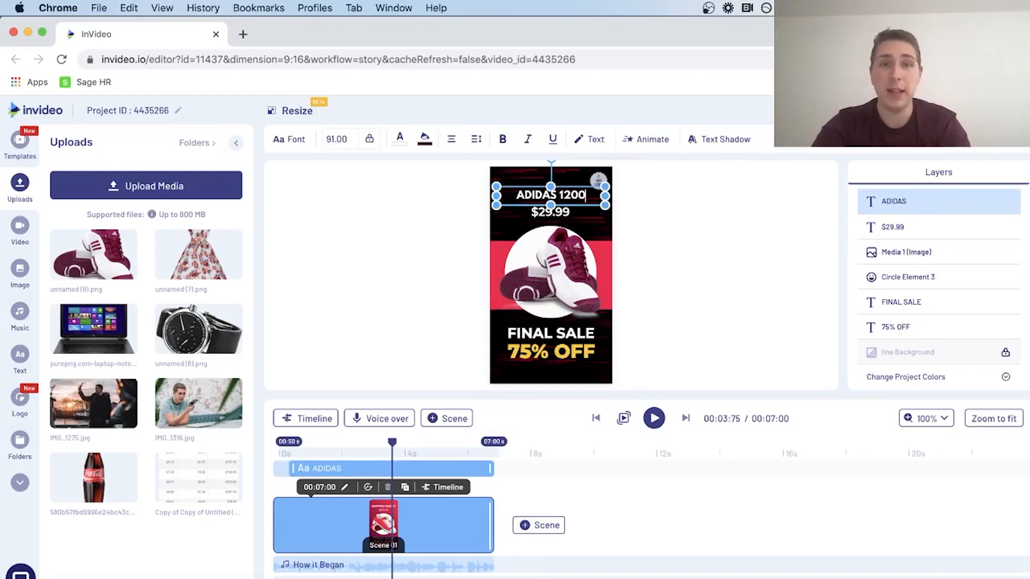
text(s)
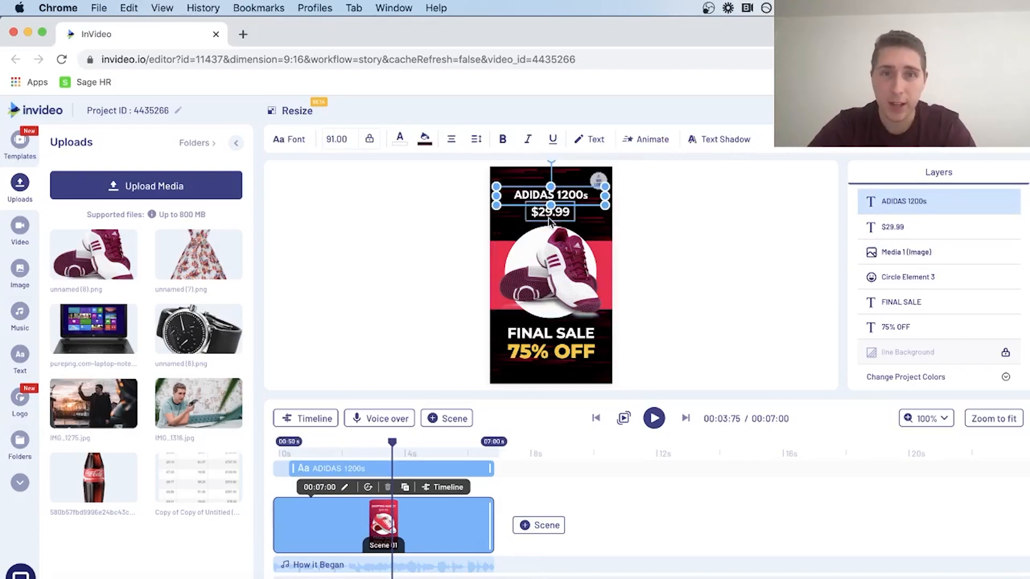
Change the "FINAL SALE" text to "CODE '75'" and place it just above the "75% OFF" line
click(558, 358)
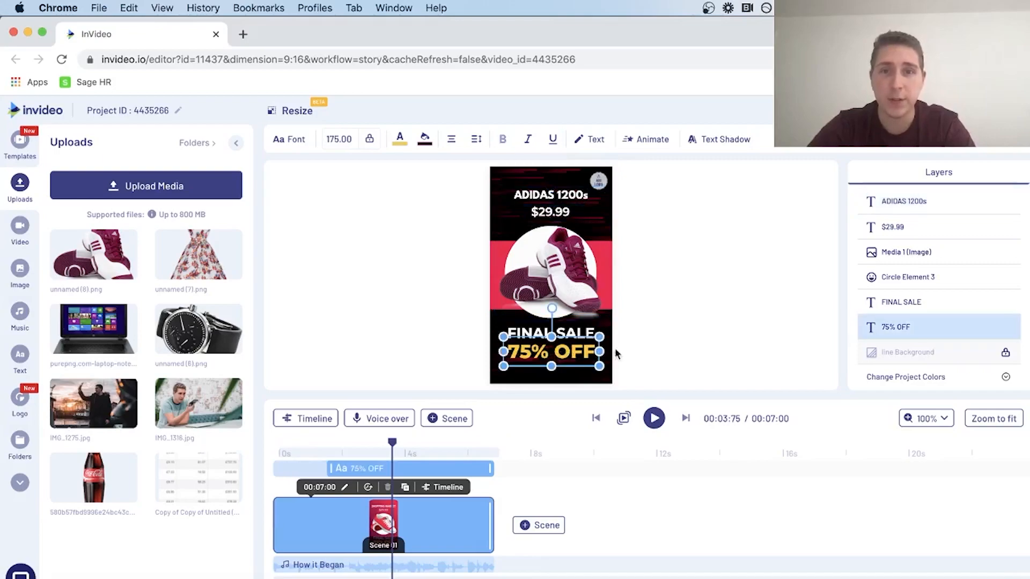
click(653, 340)
click(524, 340)
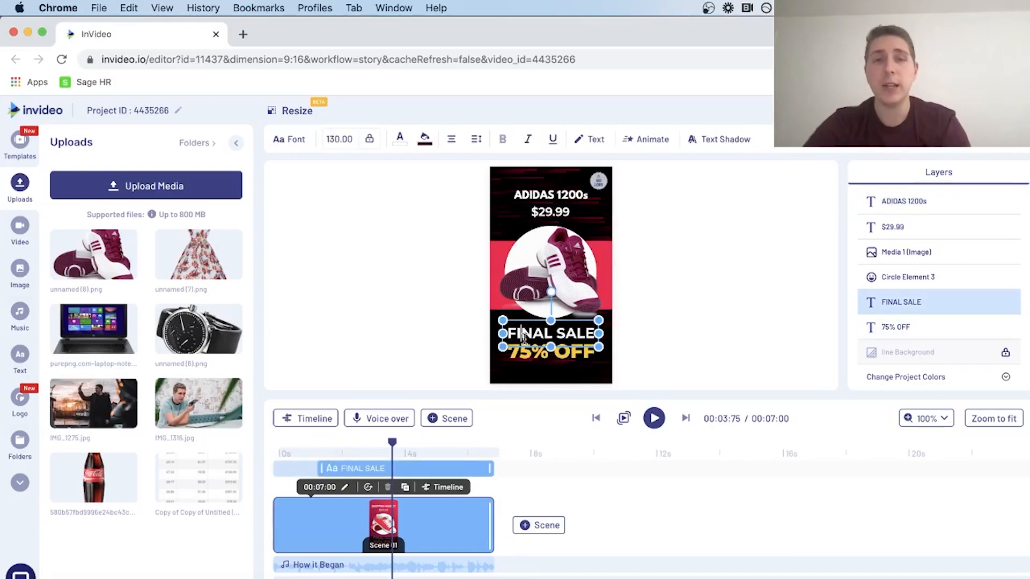
key(super+a)
text(CODE '75OFF)
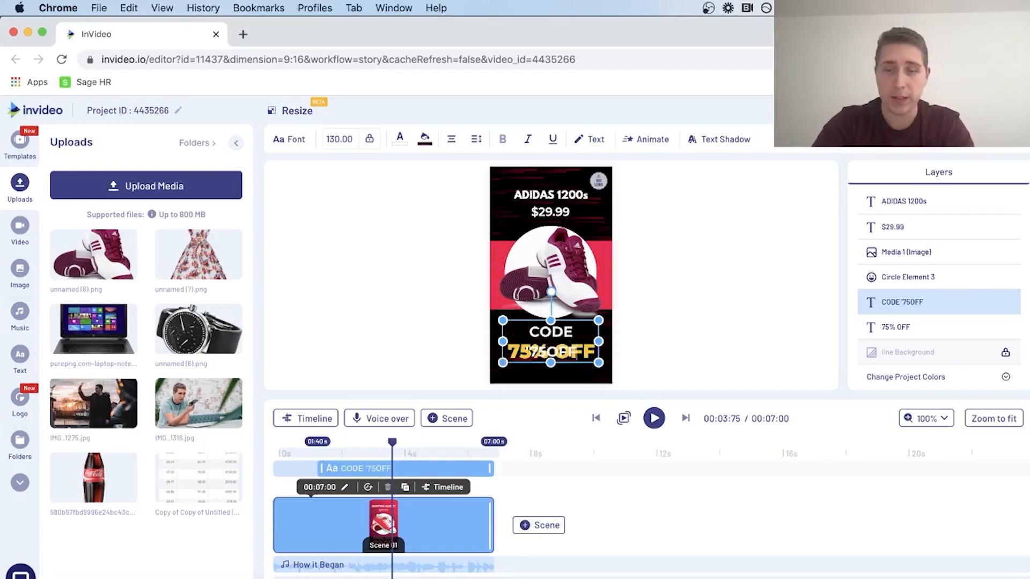
key(BackSpace)
key(BackSpace)
key(BackSpace)
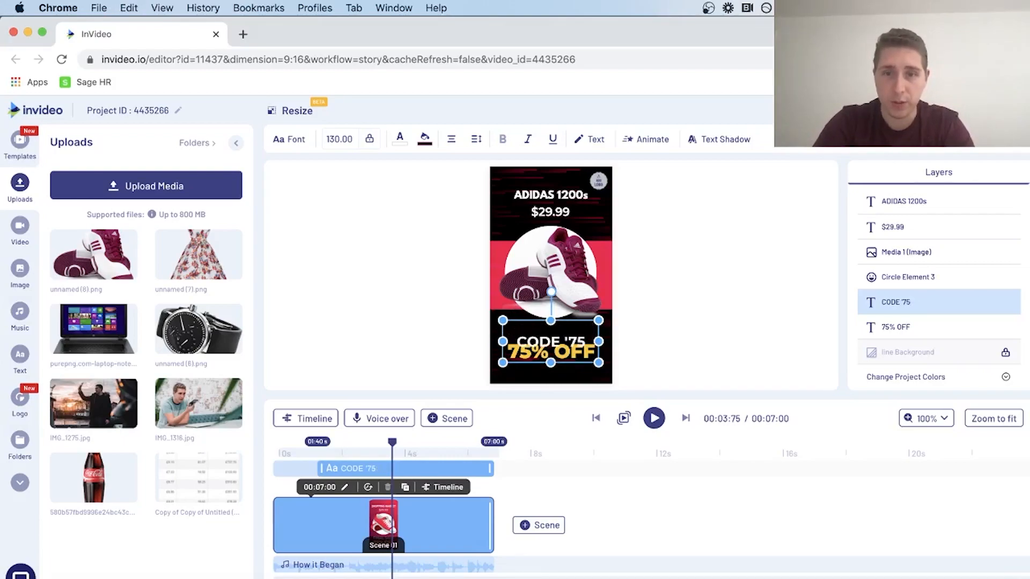
text(')
drag(544, 340, 543, 332)
click(683, 340)
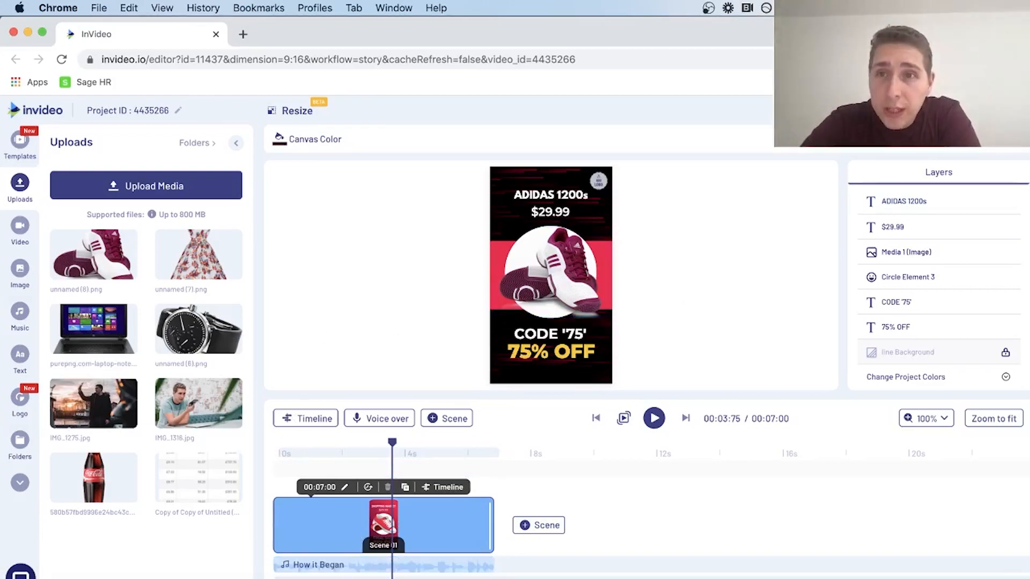
Export the shoe ad video at 1080p and dismiss the recommendation survey
click(981, 111)
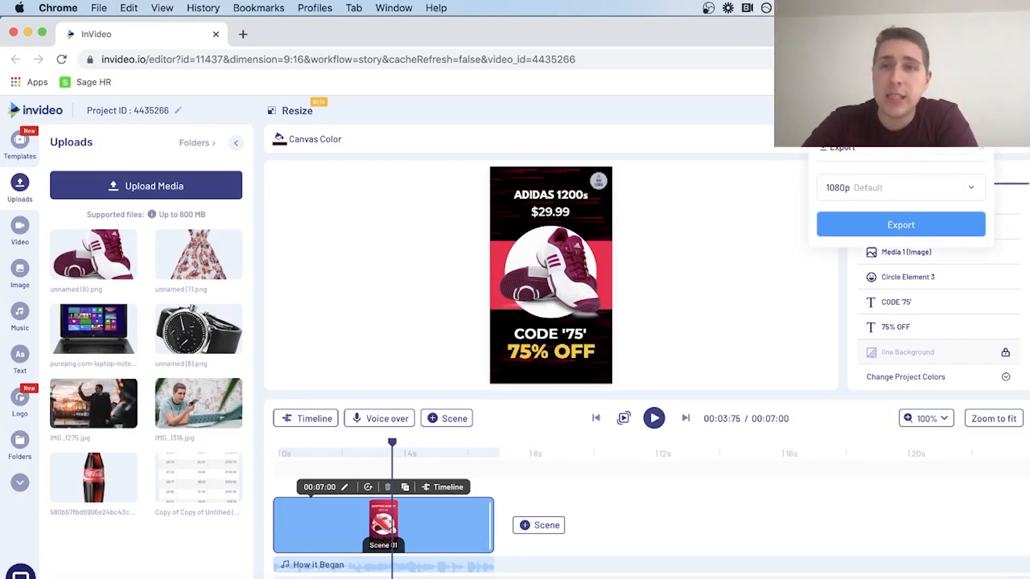
click(901, 235)
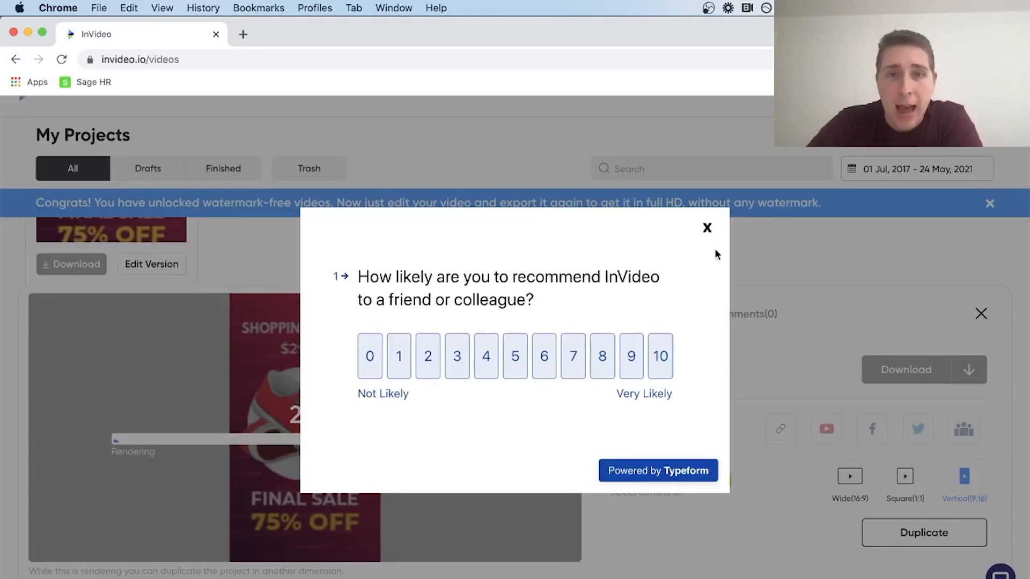
click(707, 228)
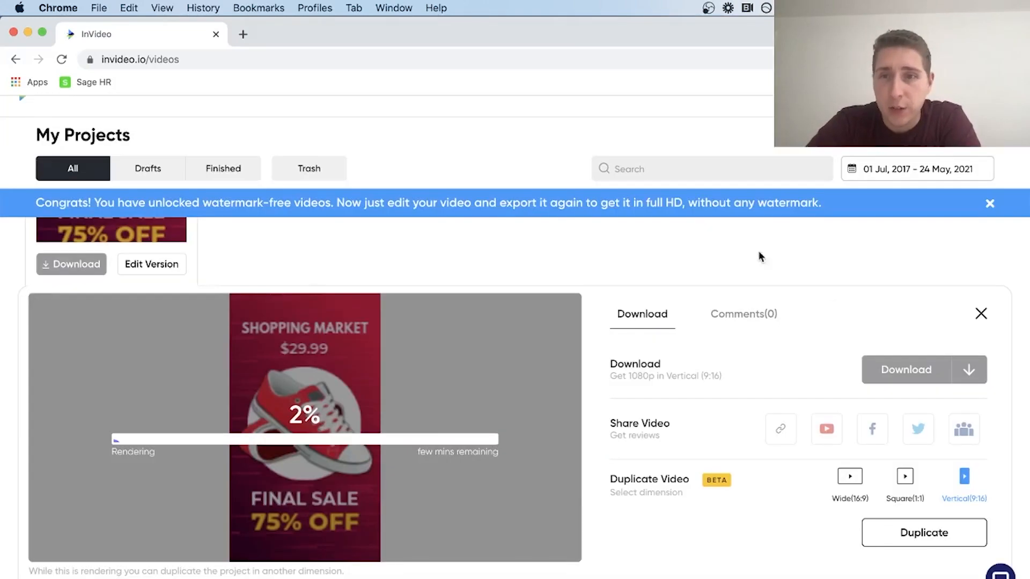